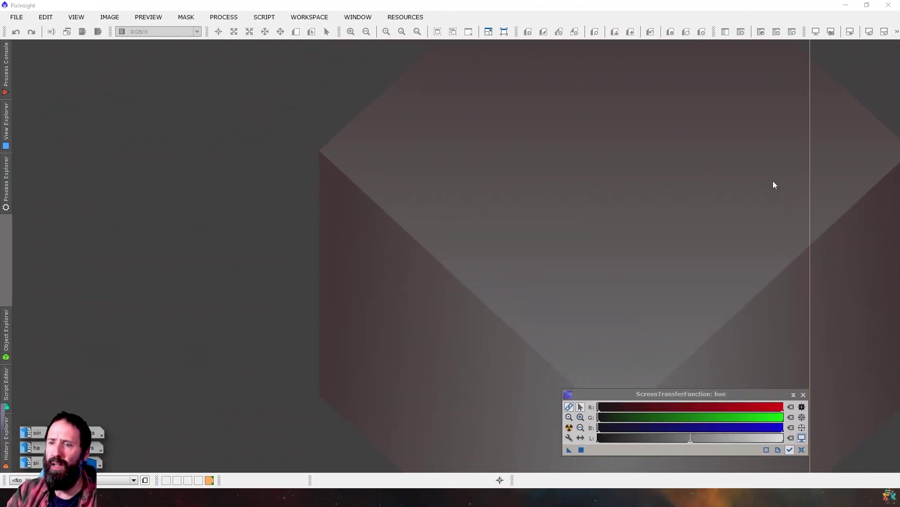
Open the Ha, OIII and SII master images, then minimize the SII window again
double_click(37, 449)
double_click(36, 432)
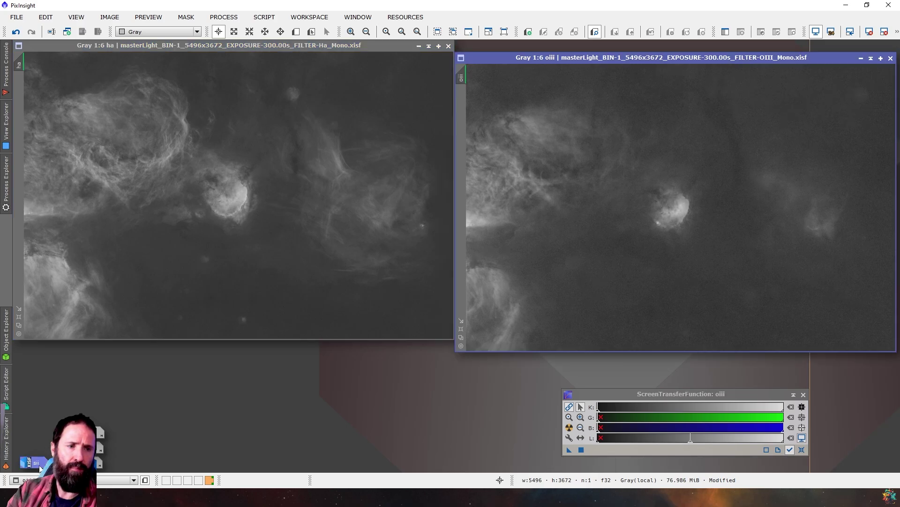
double_click(39, 464)
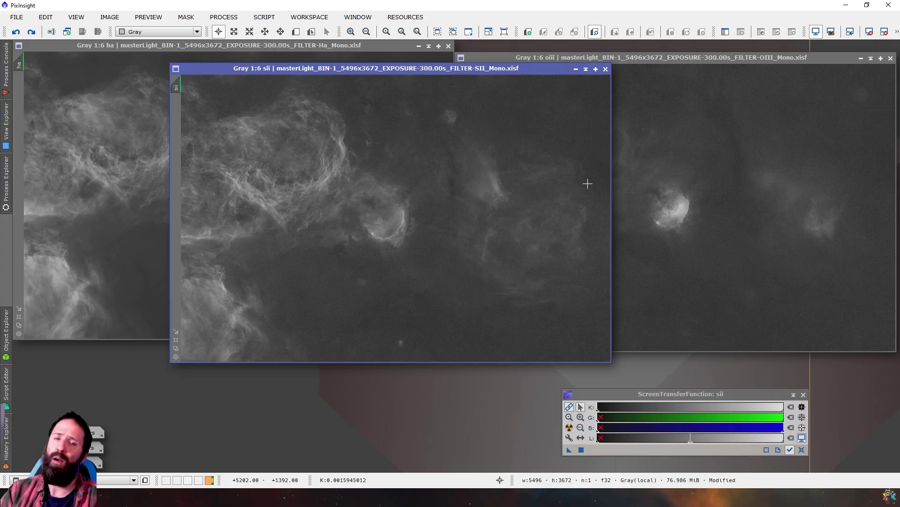
left_click(576, 69)
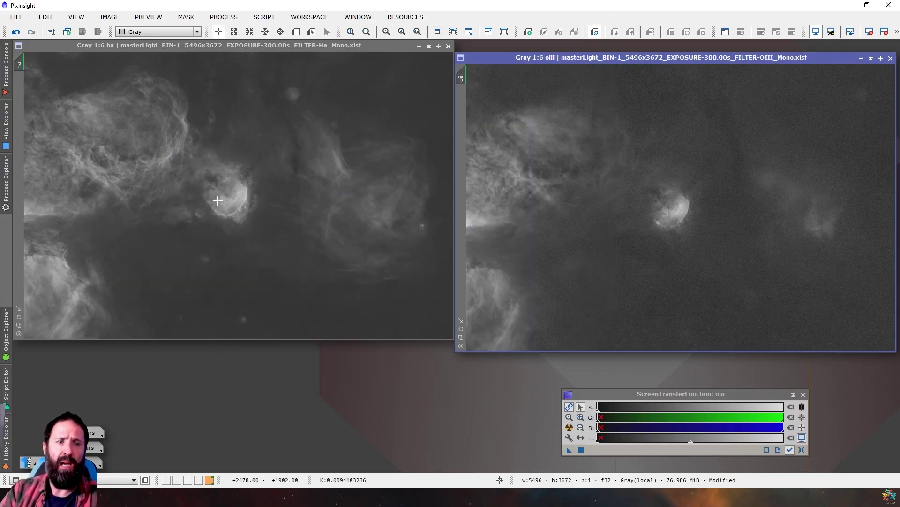
Use ChannelCombination to build a new colour image with R=ha, G=oiii, B=oiii
left_click(417, 46)
left_click(862, 59)
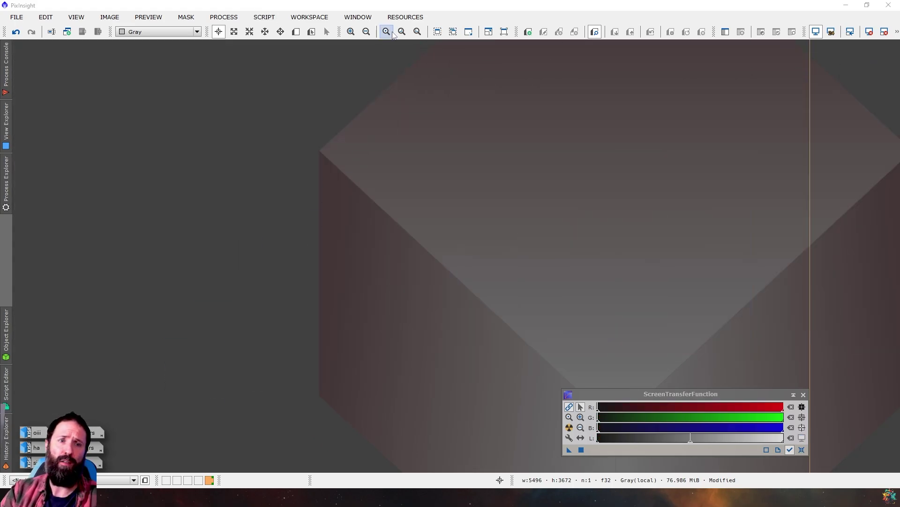
left_click(222, 17)
mouse_move(300, 10)
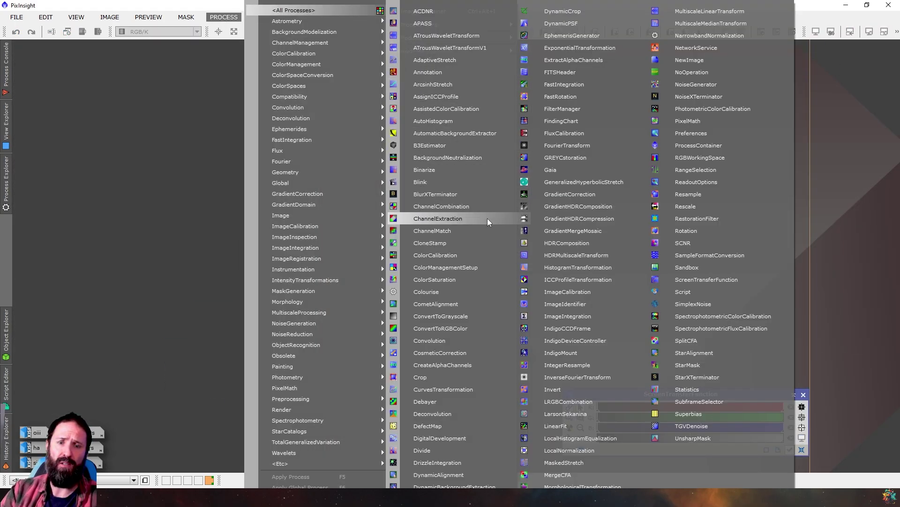
left_click(477, 208)
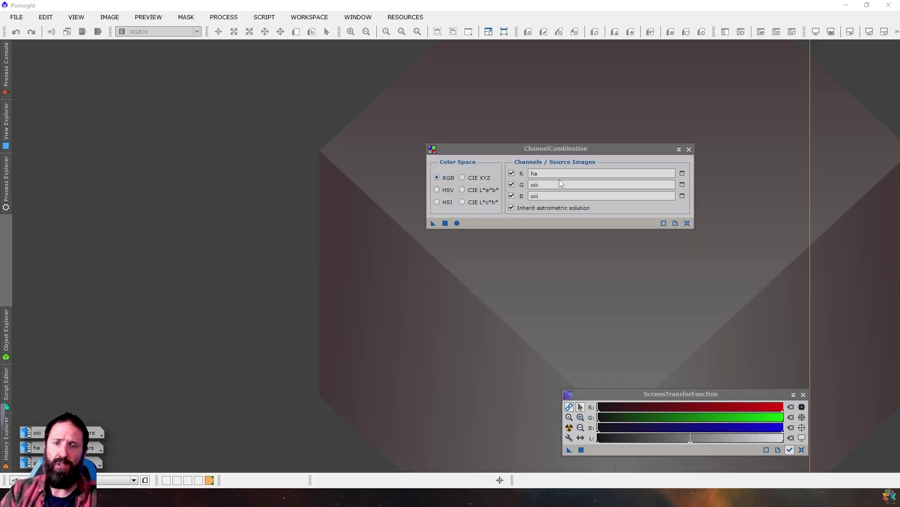
left_click(449, 222)
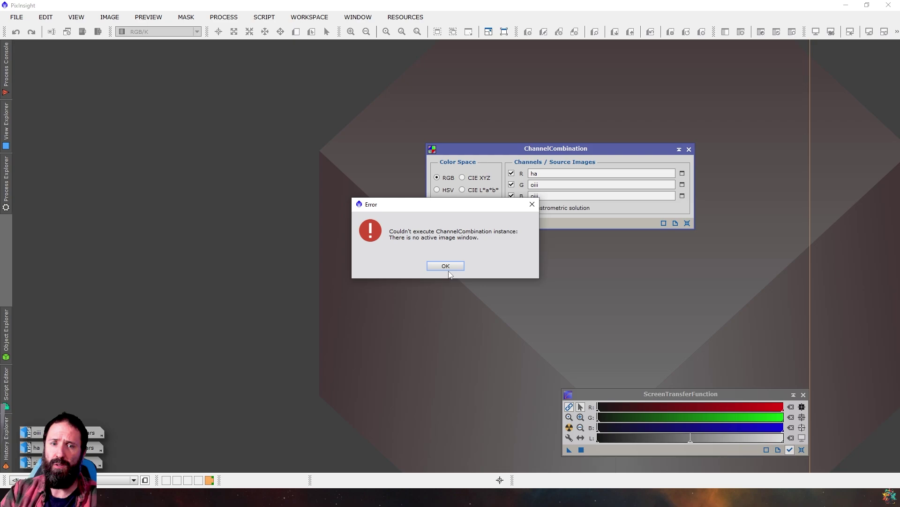
left_click(448, 270)
left_click(455, 220)
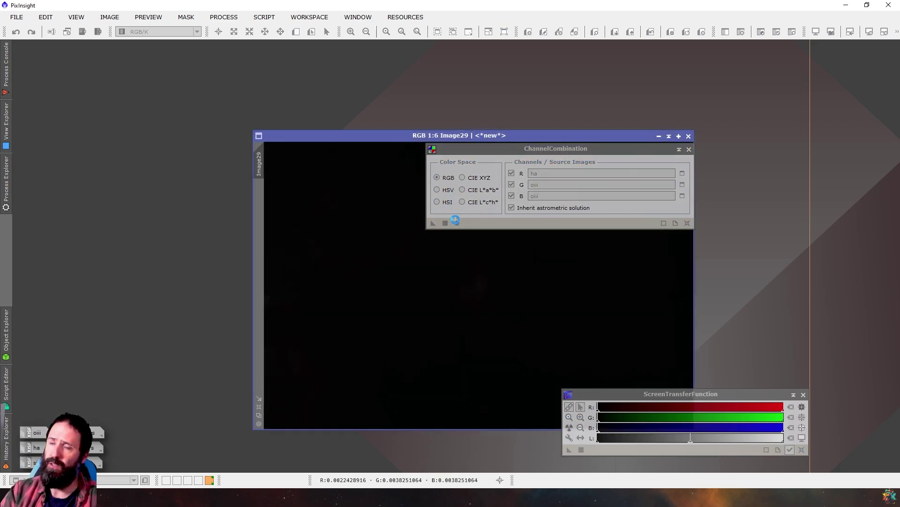
left_click(689, 150)
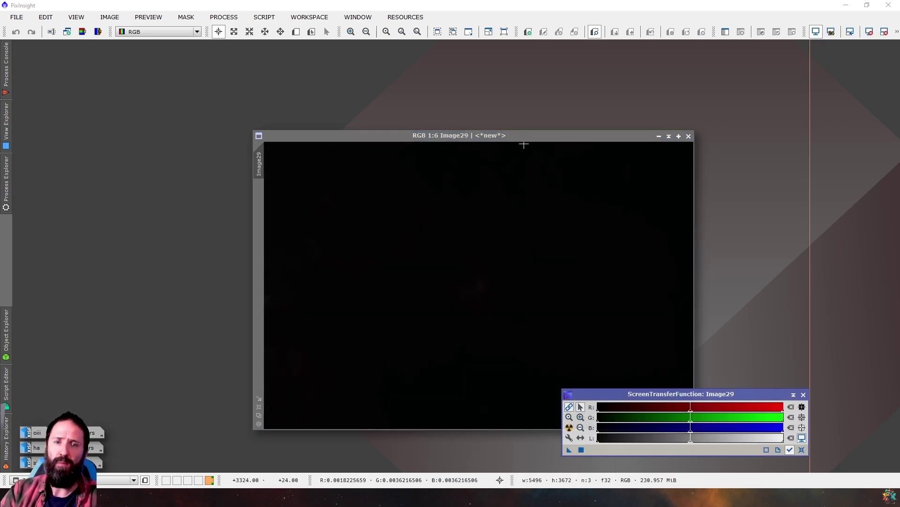
Auto-stretch the combined image's display and rename it 'hoo'
left_click_drag(525, 136, 449, 97)
left_click(569, 428)
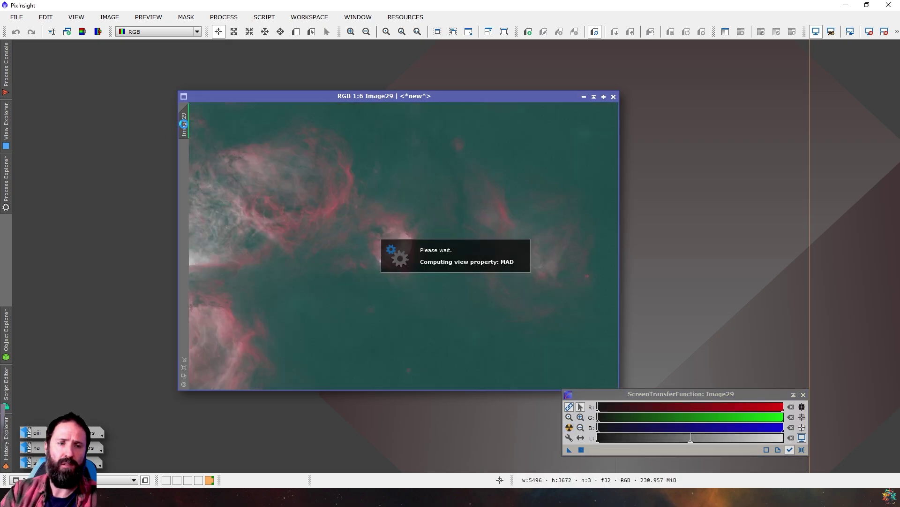
right_click(184, 124)
left_click(206, 160)
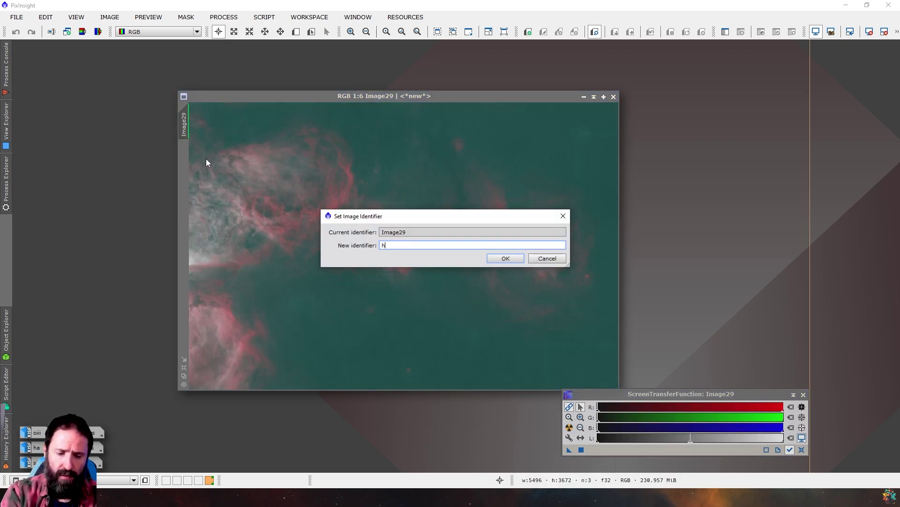
left_click(506, 258)
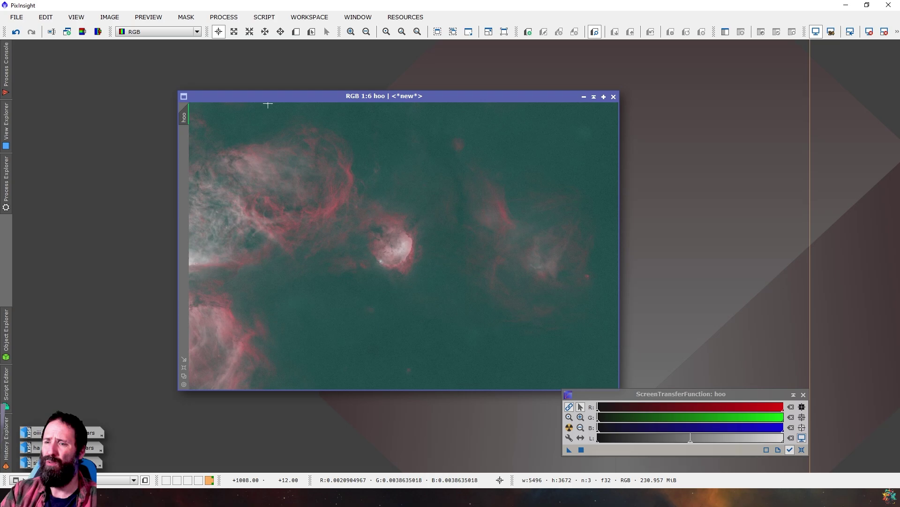
Run the AutoDBE script on hoo with Replace Target Image, then auto-stretch the result
left_click(255, 18)
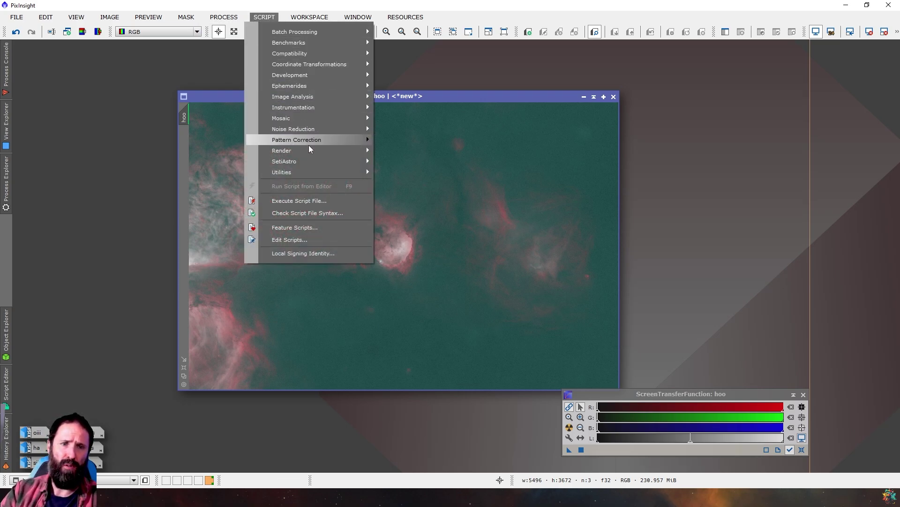
mouse_move(311, 162)
left_click(409, 186)
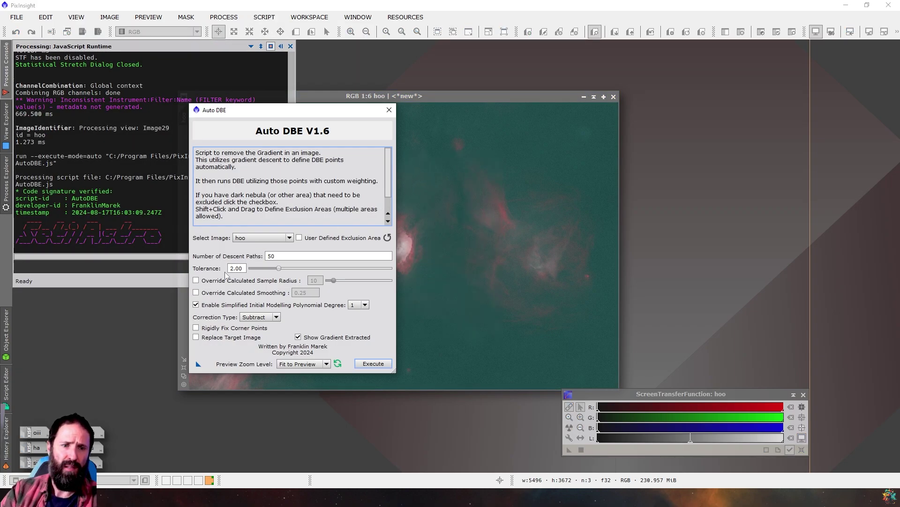
mouse_move(223, 285)
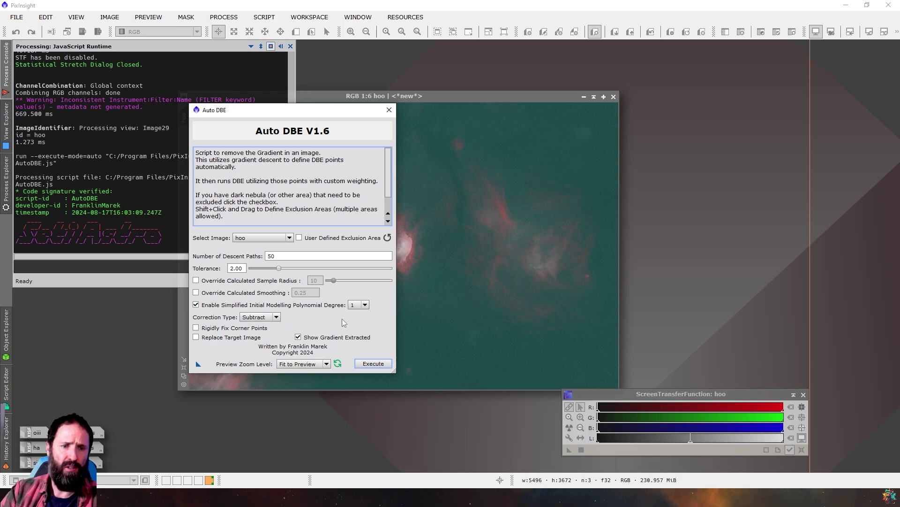
mouse_move(334, 325)
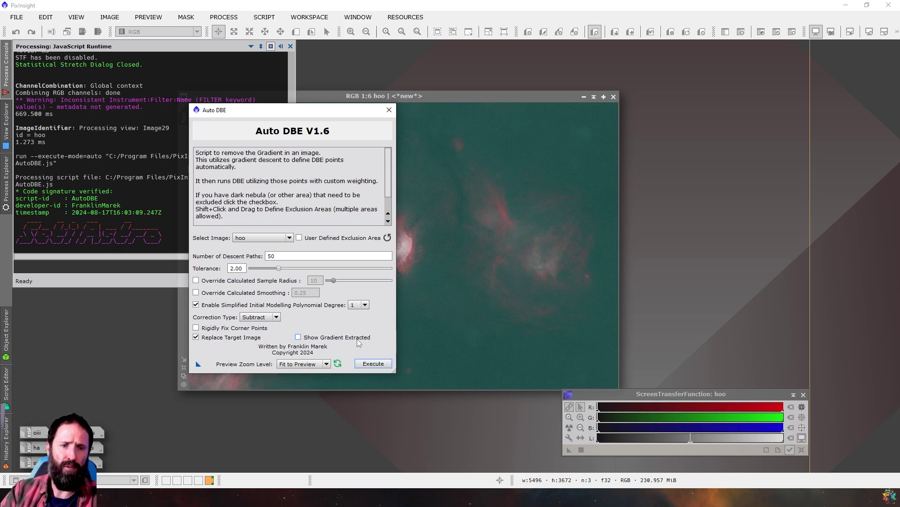
left_click(374, 364)
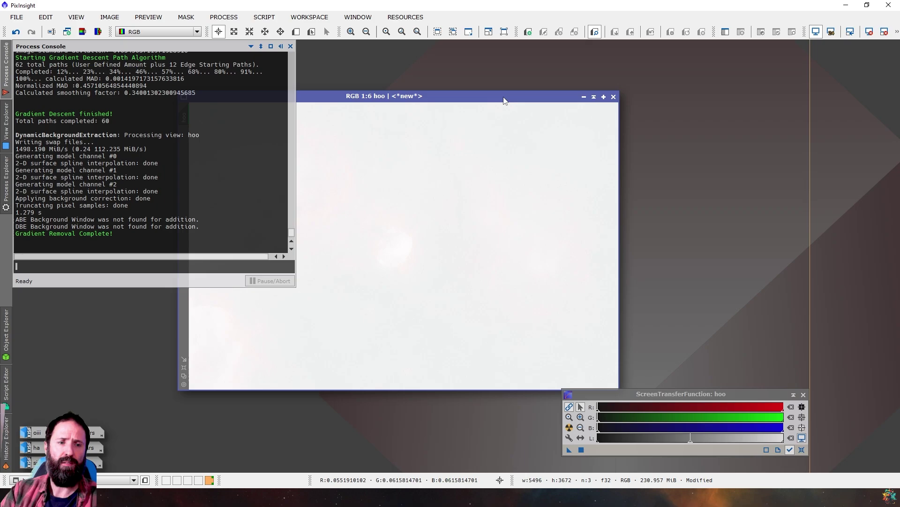
left_click(570, 429)
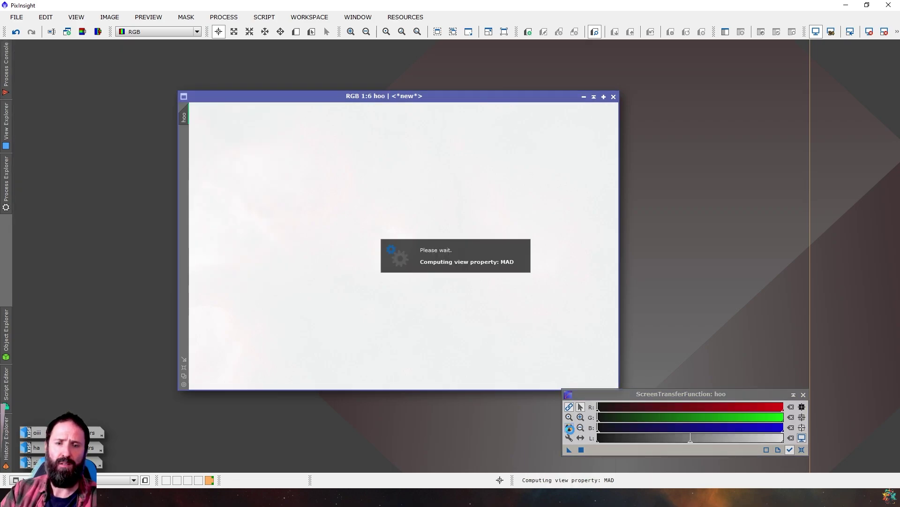
left_click_drag(483, 96, 449, 80)
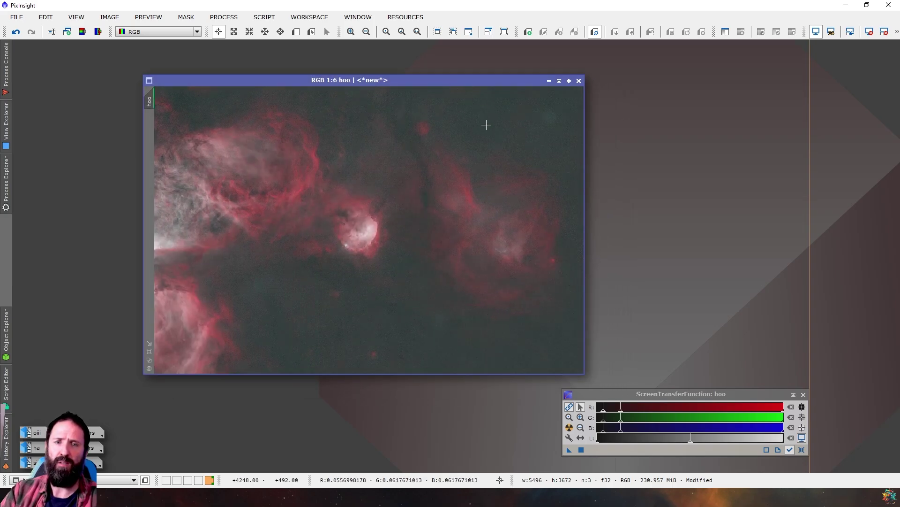
Apply NarrowbandNormalization to hoo with HOO palette and blend amount 0, then auto-stretch it
left_click(234, 18)
mouse_move(328, 11)
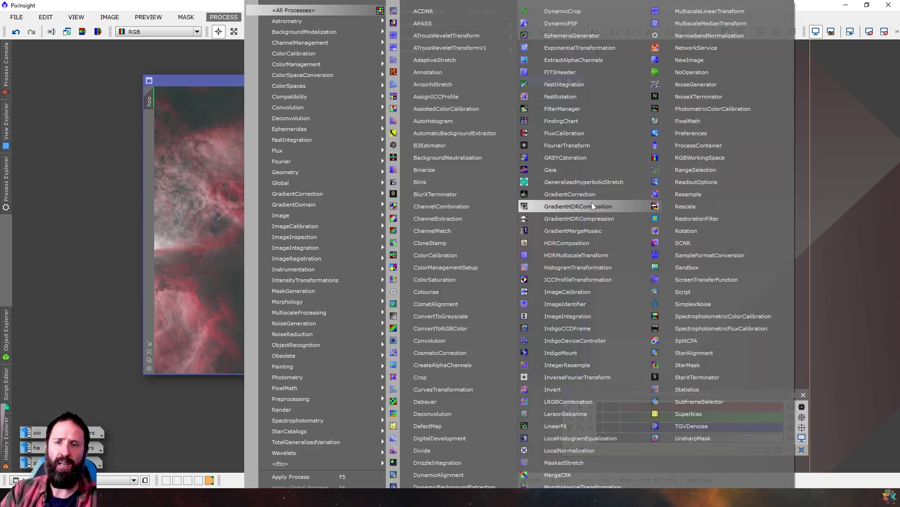
left_click(713, 36)
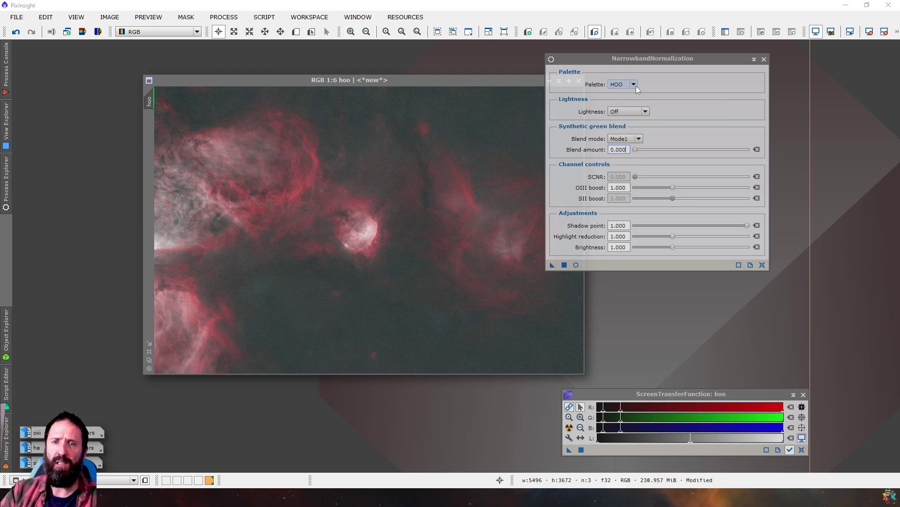
left_click(763, 265)
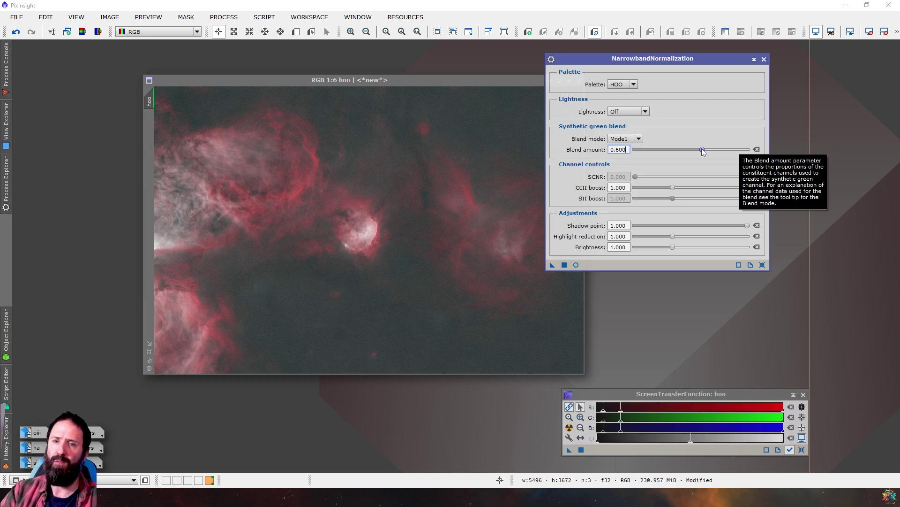
left_click_drag(702, 150, 638, 150)
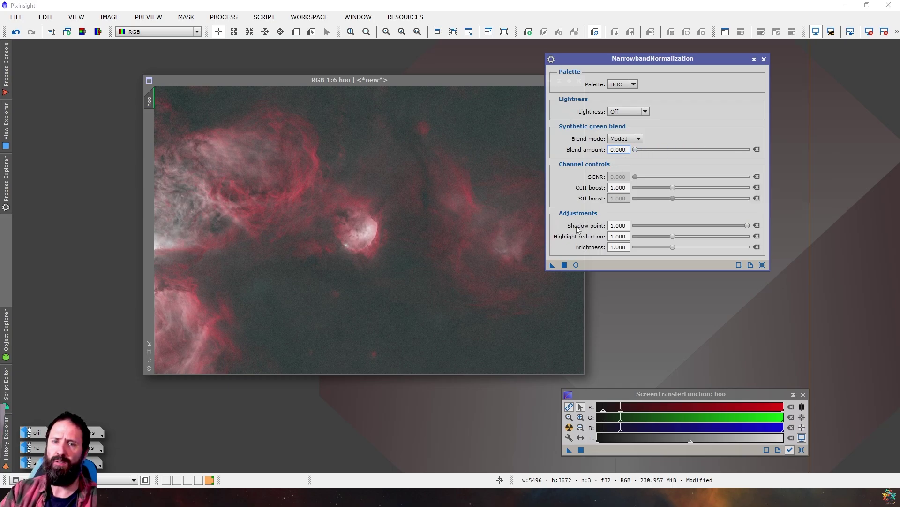
left_click(566, 265)
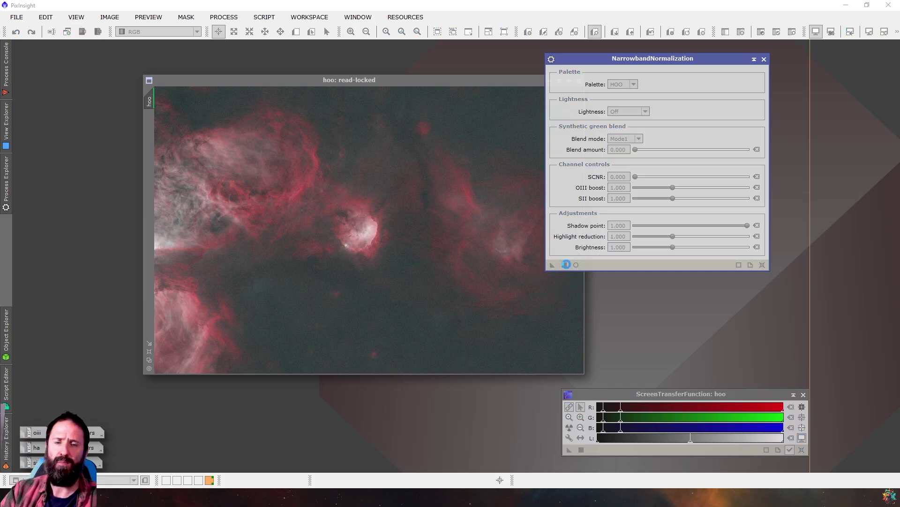
left_click(764, 59)
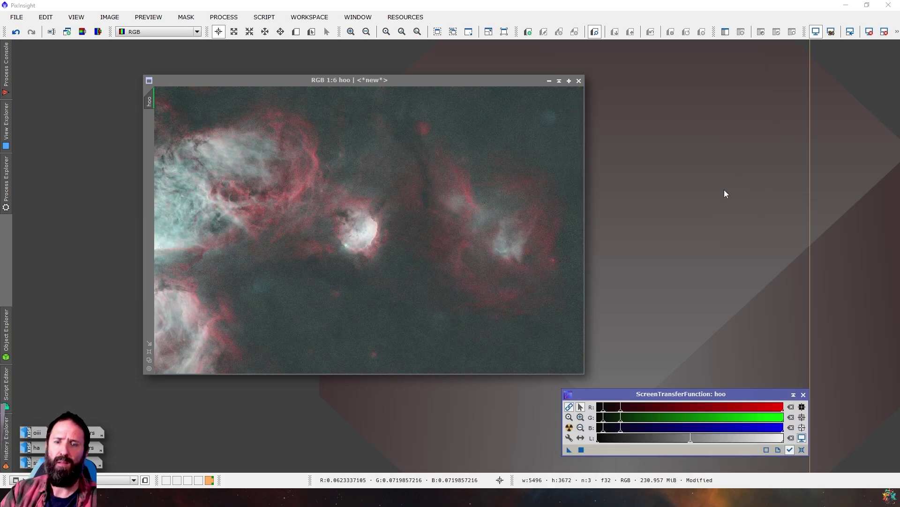
left_click(569, 427)
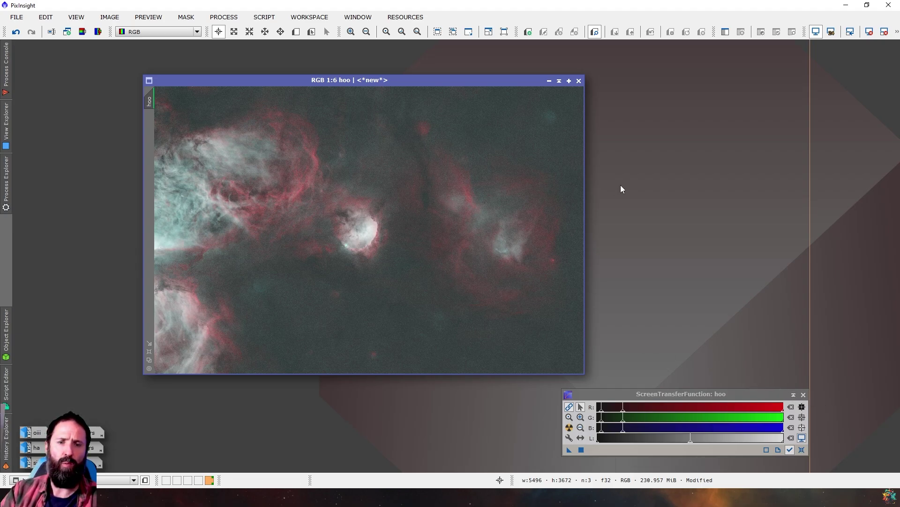
Apply SCNR green removal at amount 0.32 to hoo, comparing with undo and redo
left_click(224, 18)
mouse_move(328, 10)
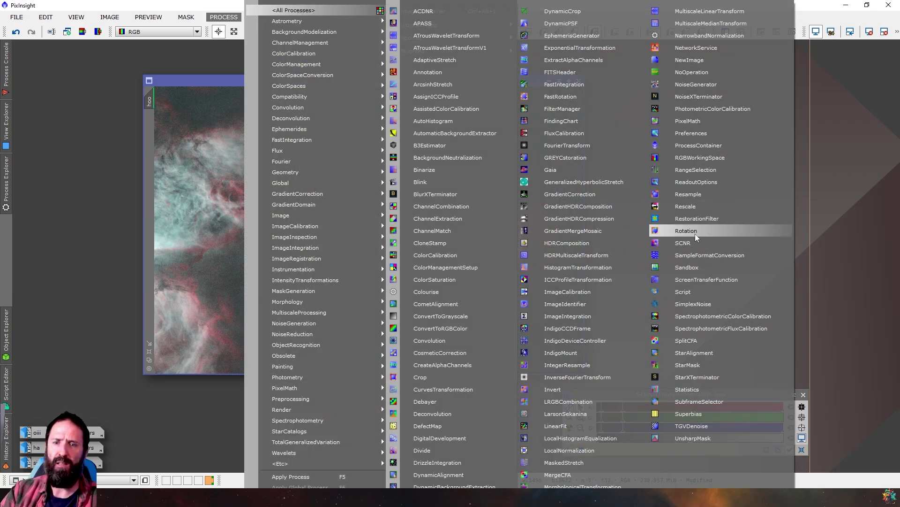
left_click(683, 243)
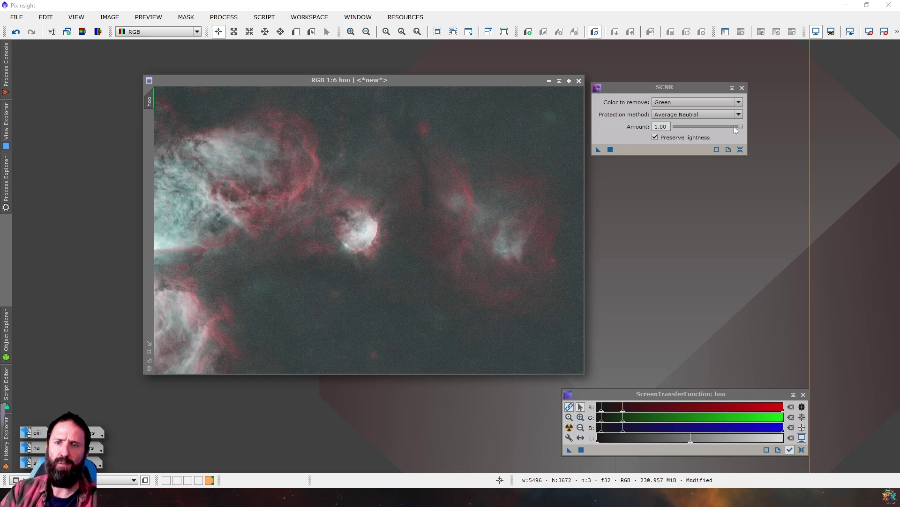
left_click_drag(740, 125, 693, 129)
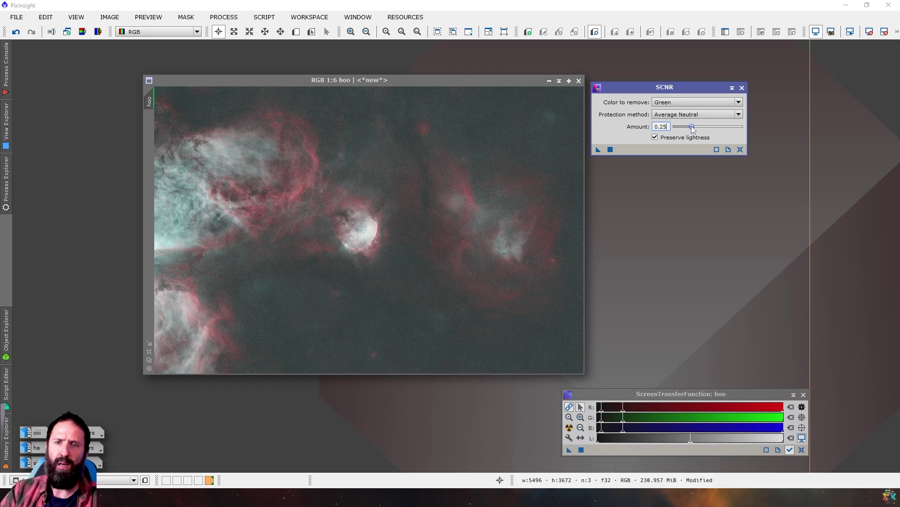
left_click(610, 149)
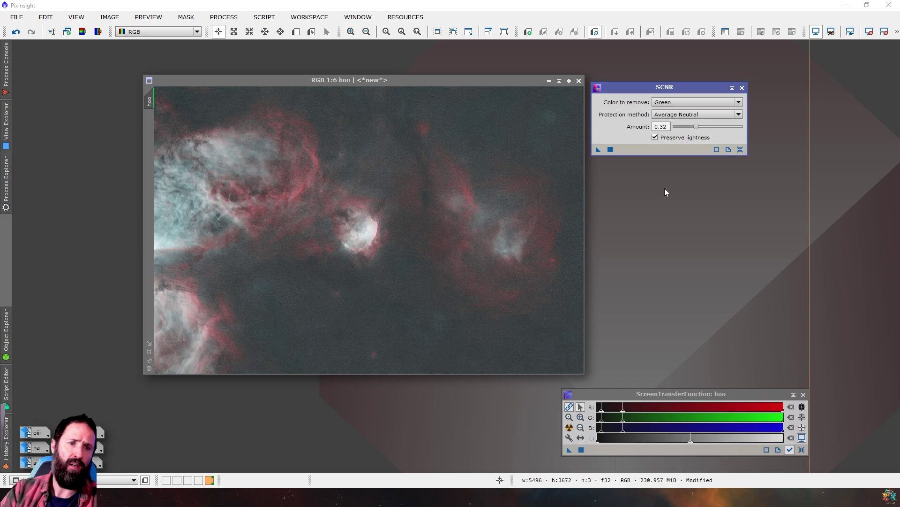
left_click(742, 88)
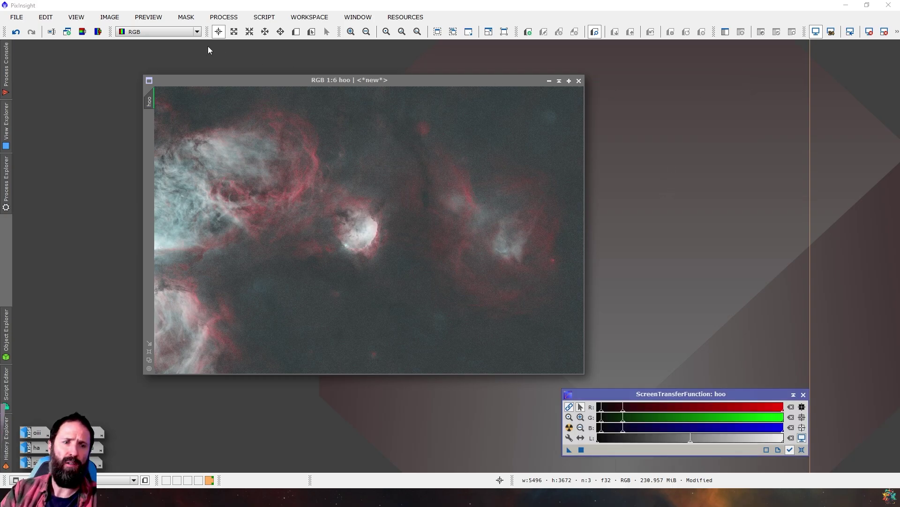
left_click(17, 33)
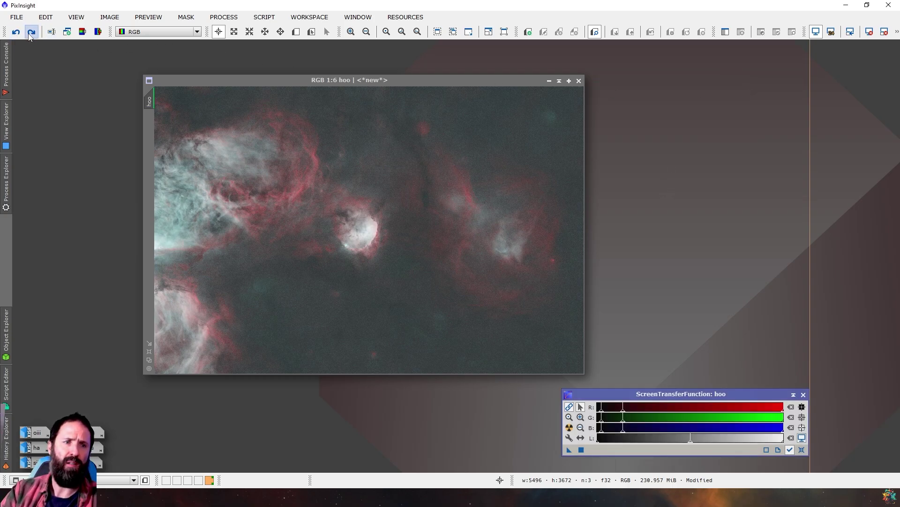
left_click(32, 32)
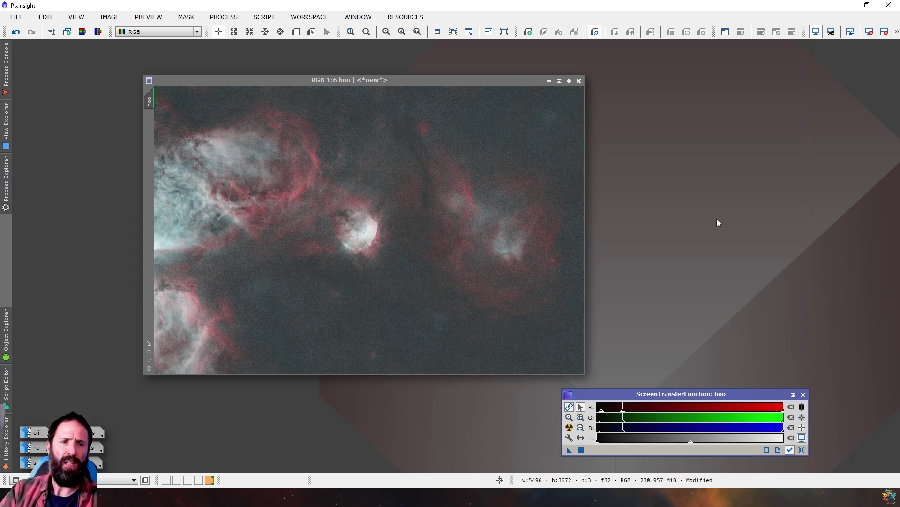
Run the Statistical Stretch script on hoo at 0.25 target median with automatic convergence enabled
left_click(803, 395)
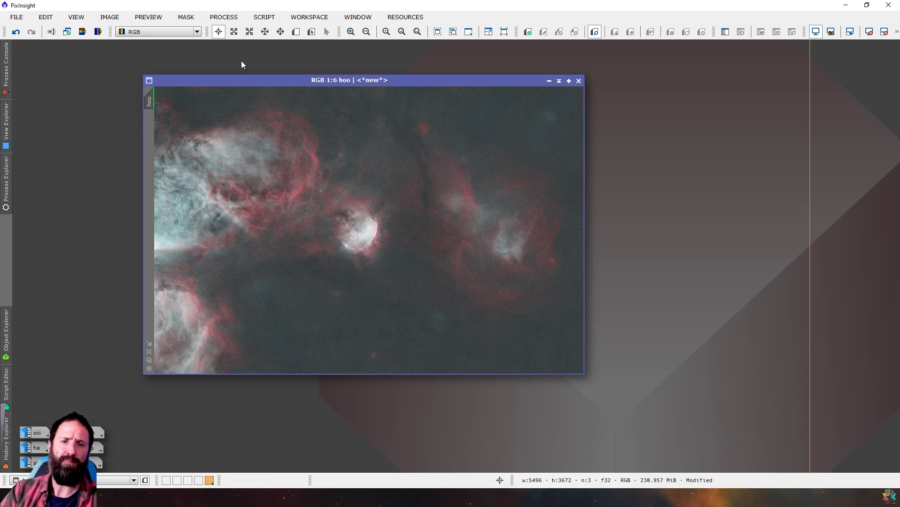
left_click(225, 18)
left_click(230, 18)
left_click(264, 17)
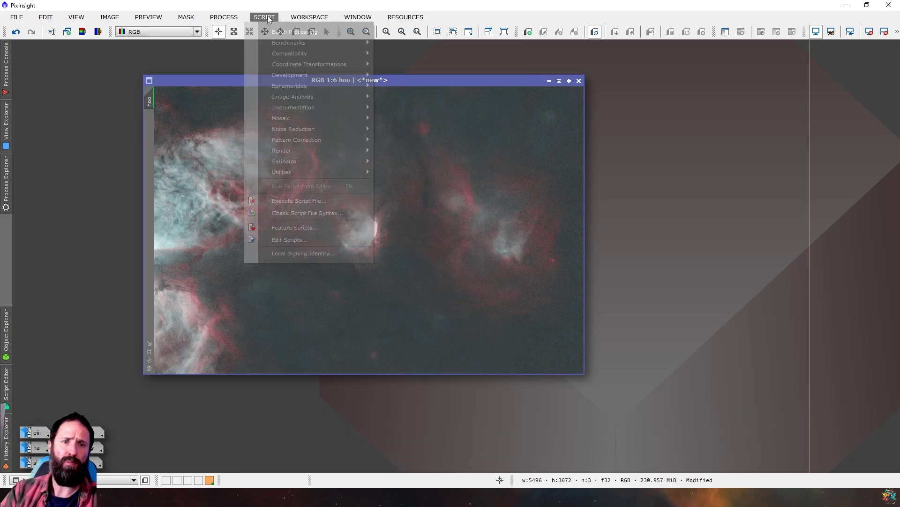
mouse_move(309, 160)
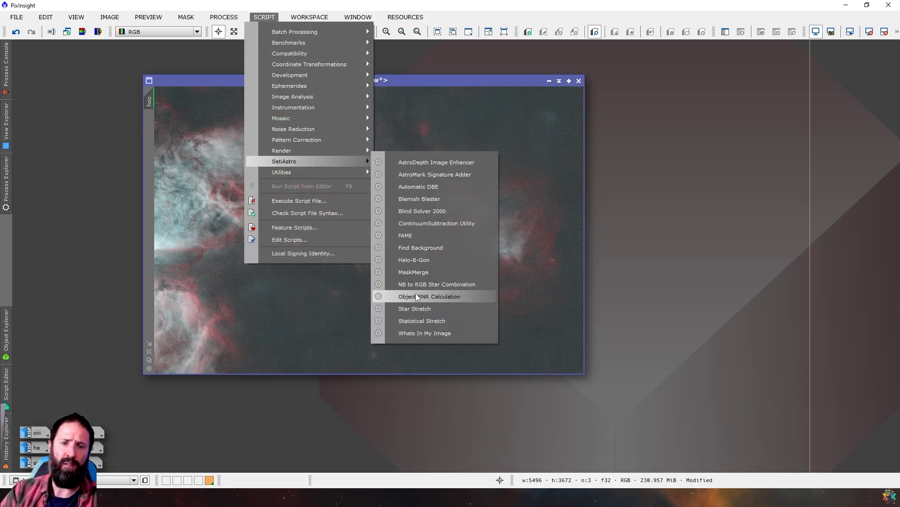
left_click(431, 323)
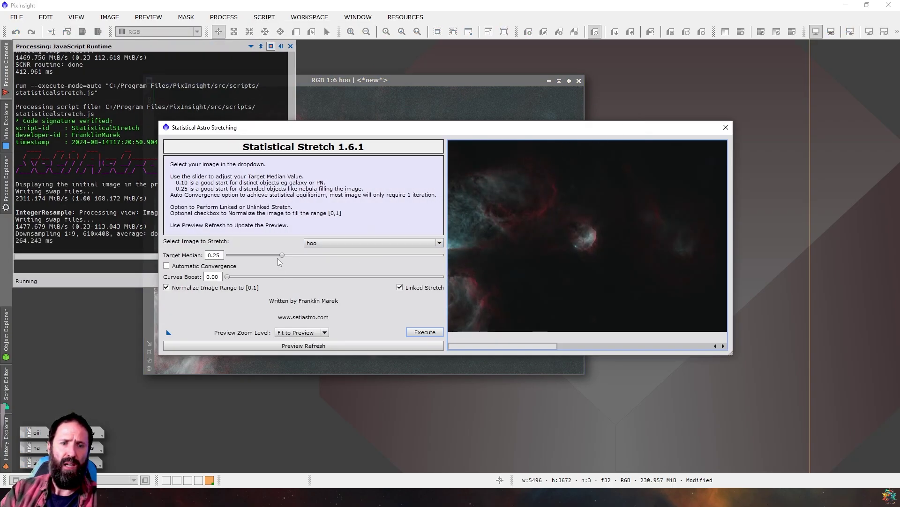
left_click(323, 346)
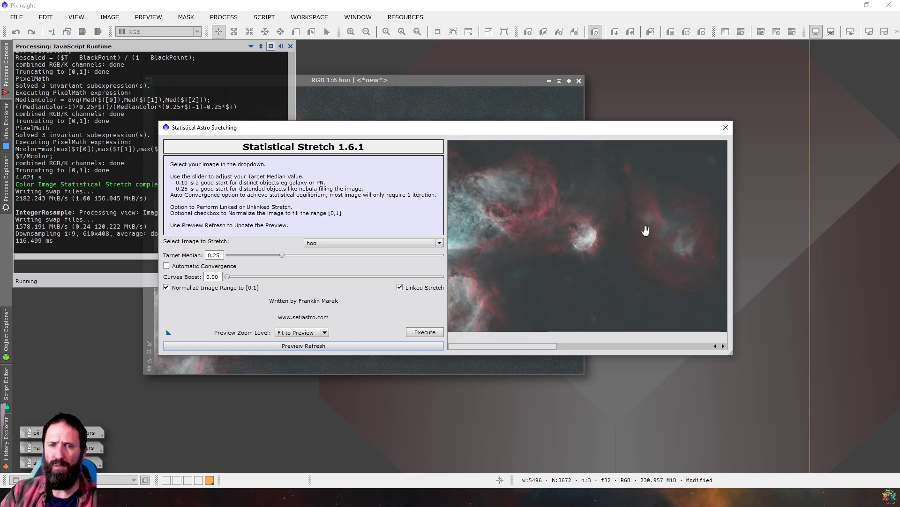
left_click(189, 269)
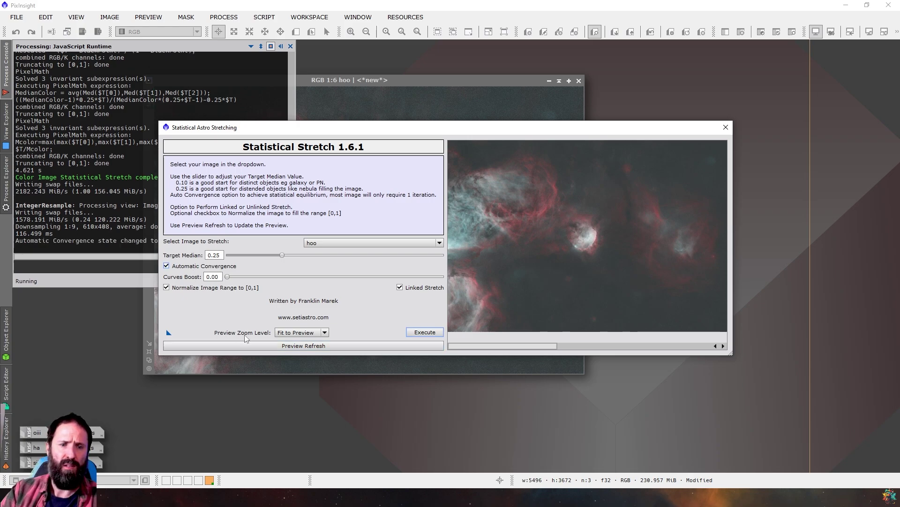
left_click(285, 348)
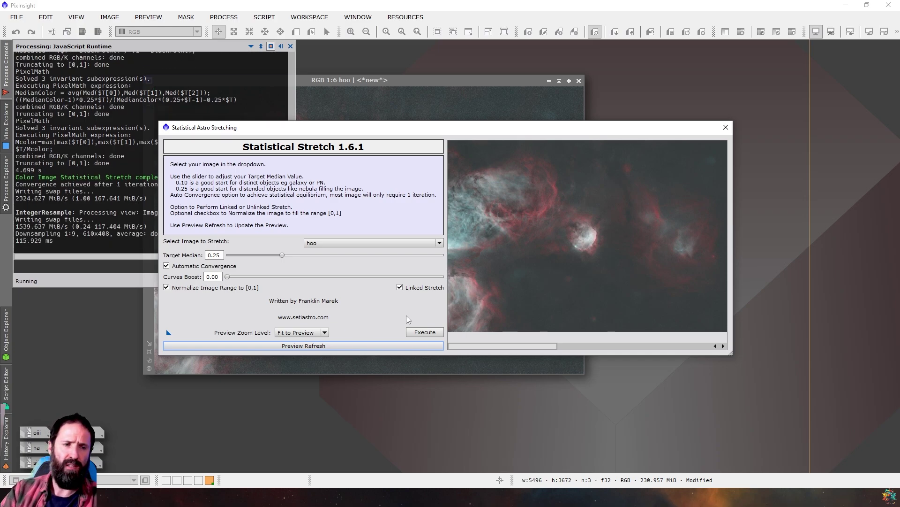
left_click(430, 333)
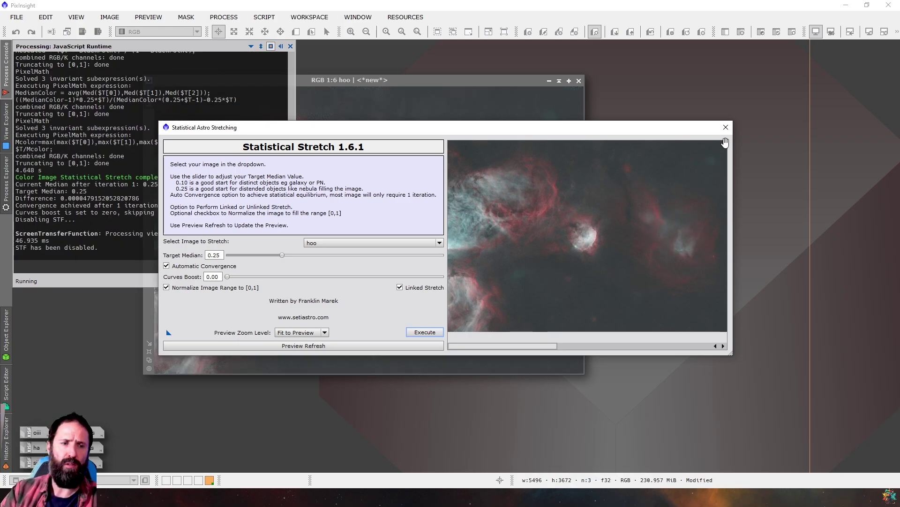
left_click(726, 127)
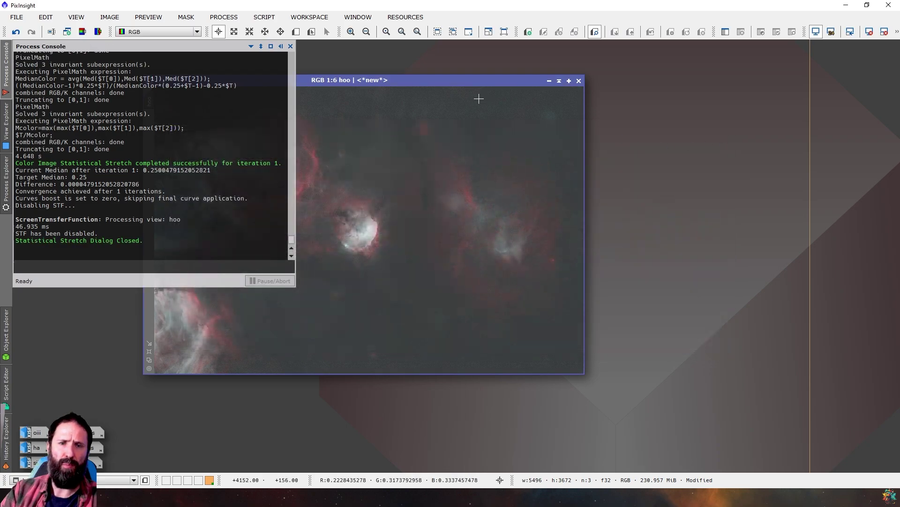
left_click_drag(475, 80, 354, 58)
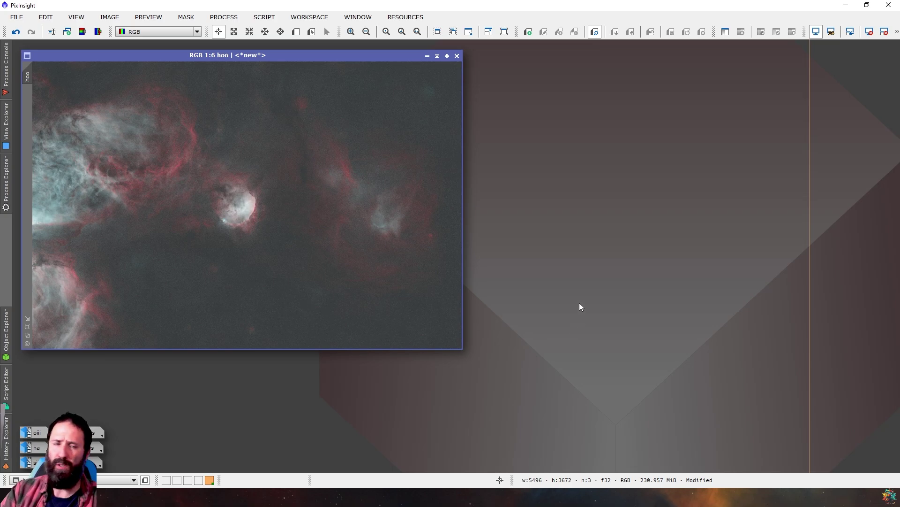
Reset GeneralizedHyperbolicStretch, setting symmetry point 0.102204 and local intensity 15
left_click(221, 18)
mouse_move(356, 11)
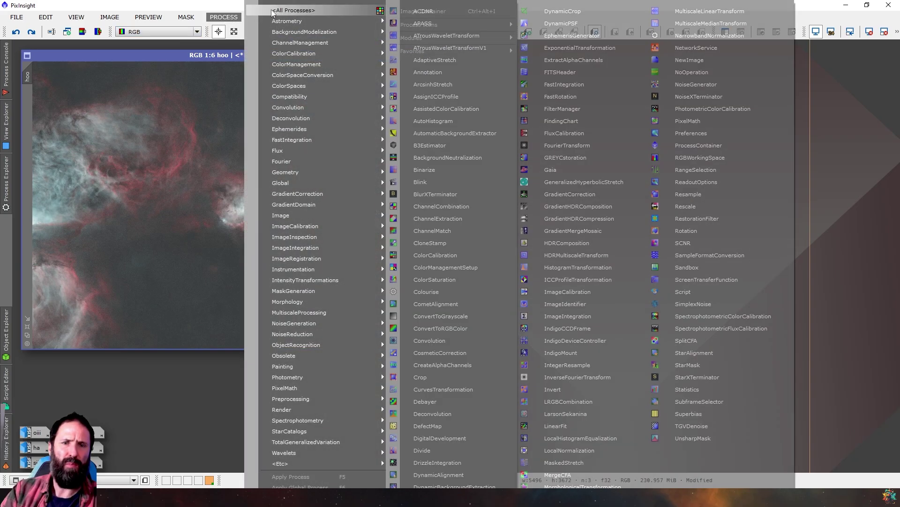
left_click(569, 182)
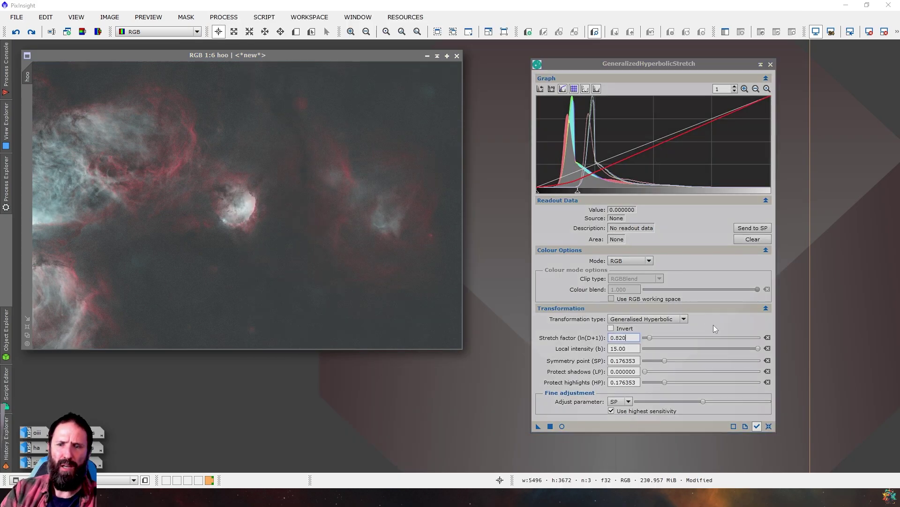
left_click(769, 426)
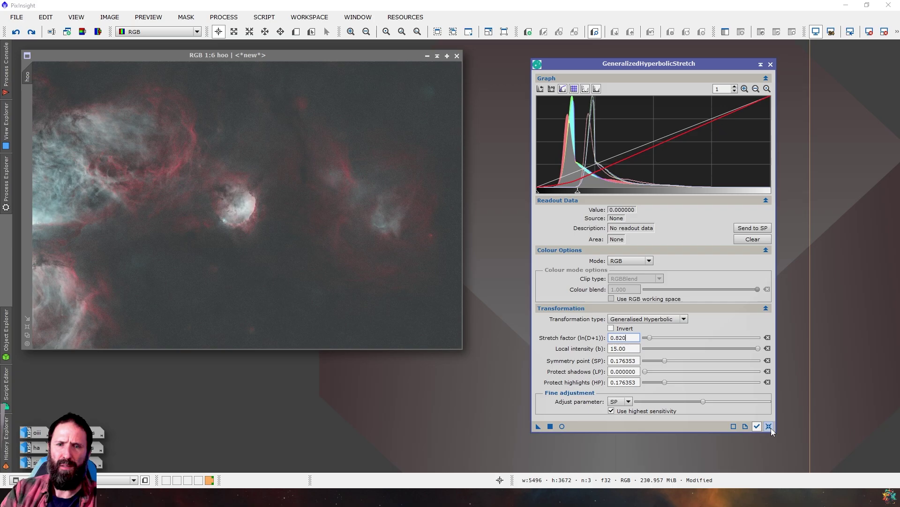
left_click(559, 183)
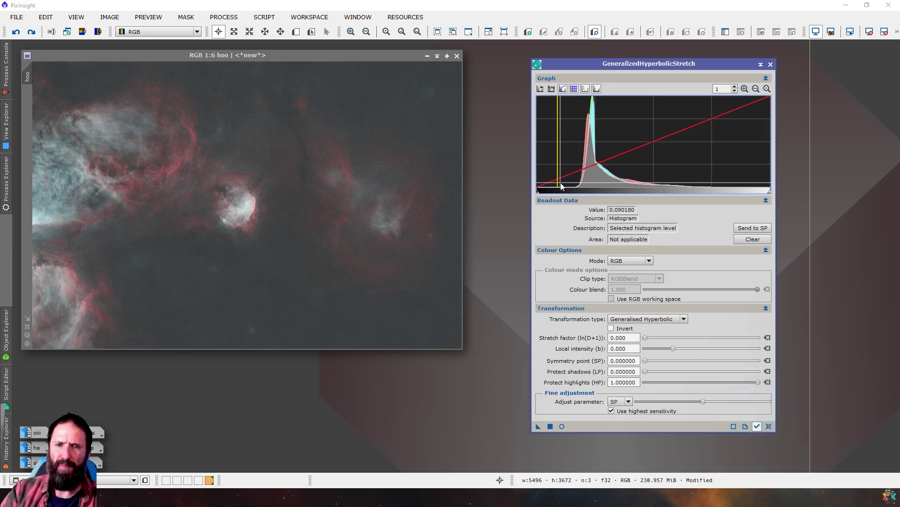
left_click(561, 185)
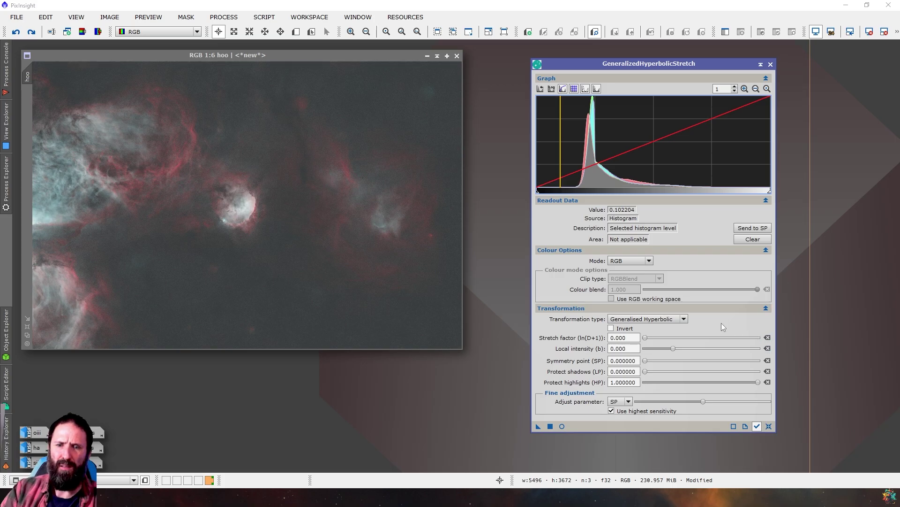
left_click_drag(674, 348, 769, 348)
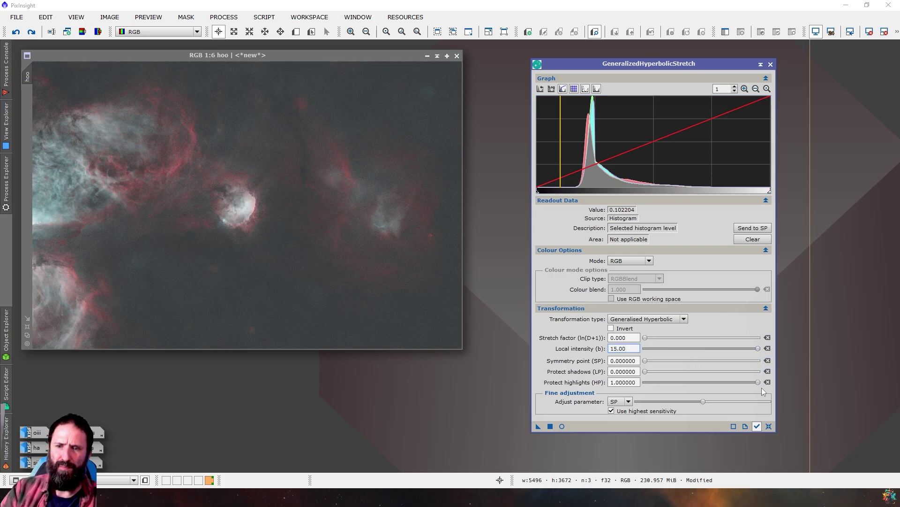
left_click_drag(758, 381, 727, 383)
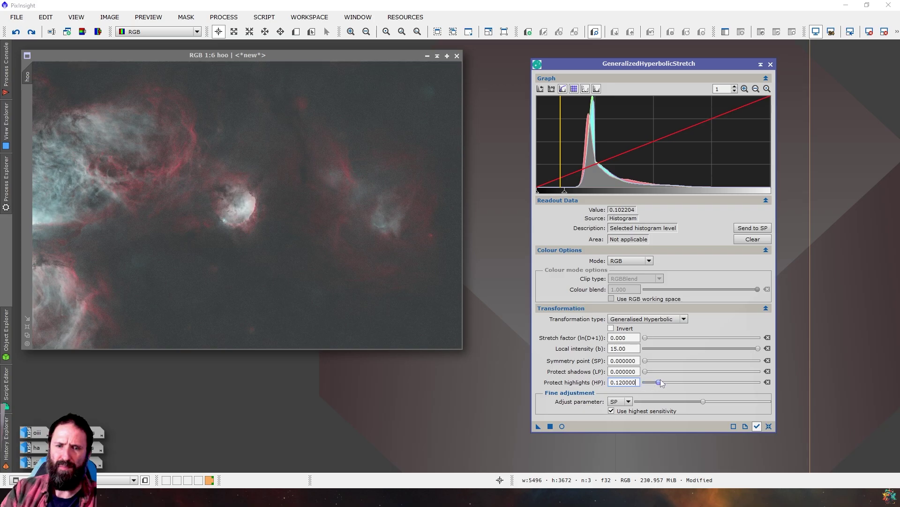
left_click(753, 228)
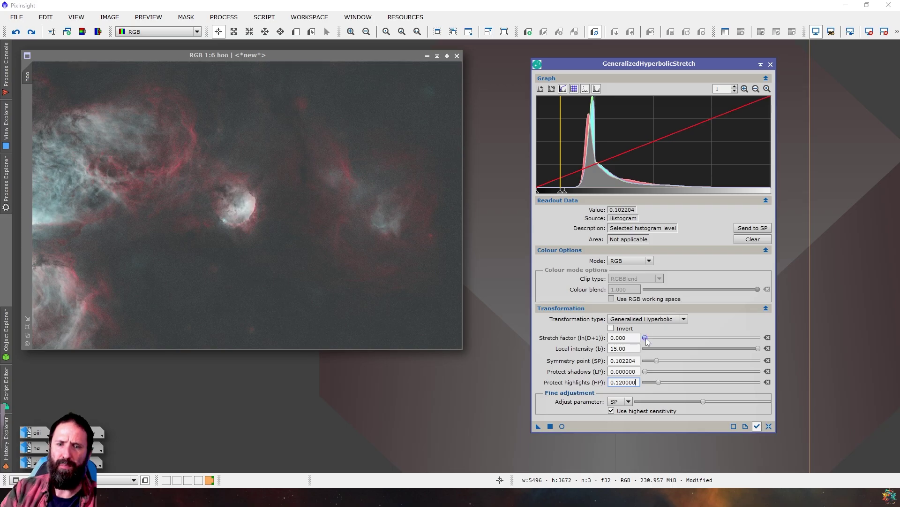
Set highlight point 0.102204 and stretch factor 1.9, then apply the stretch to hoo
left_click_drag(645, 338, 661, 339)
left_click(562, 426)
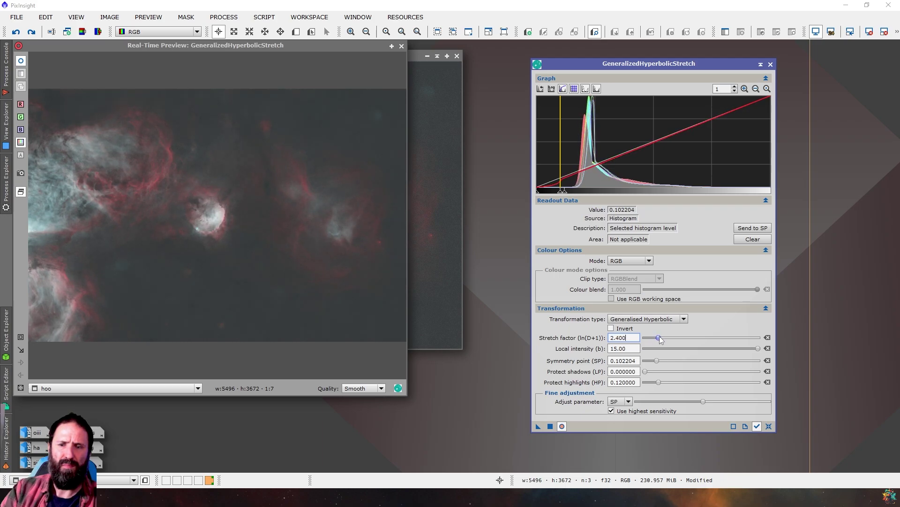
left_click_drag(660, 383, 657, 383)
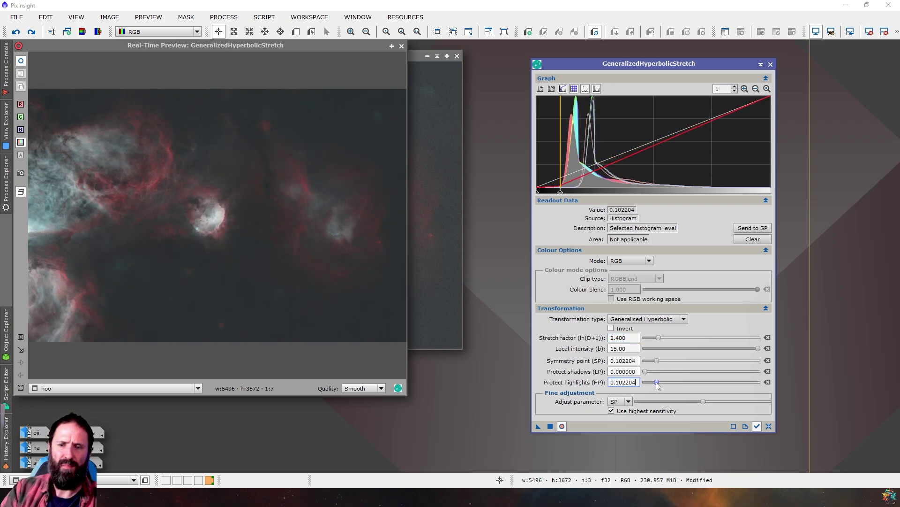
mouse_move(655, 338)
left_mouse_down()
mouse_move(664, 341)
mouse_move(656, 342)
left_mouse_up()
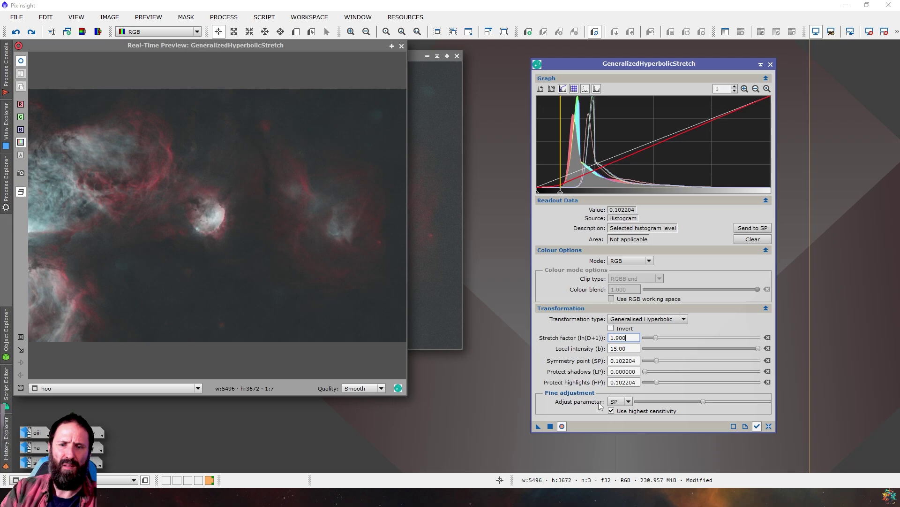
left_click(553, 427)
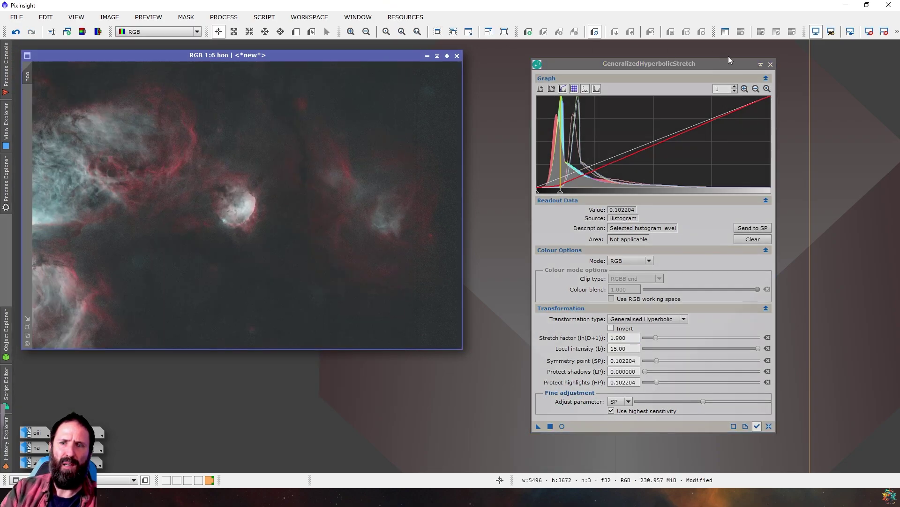
left_click(770, 64)
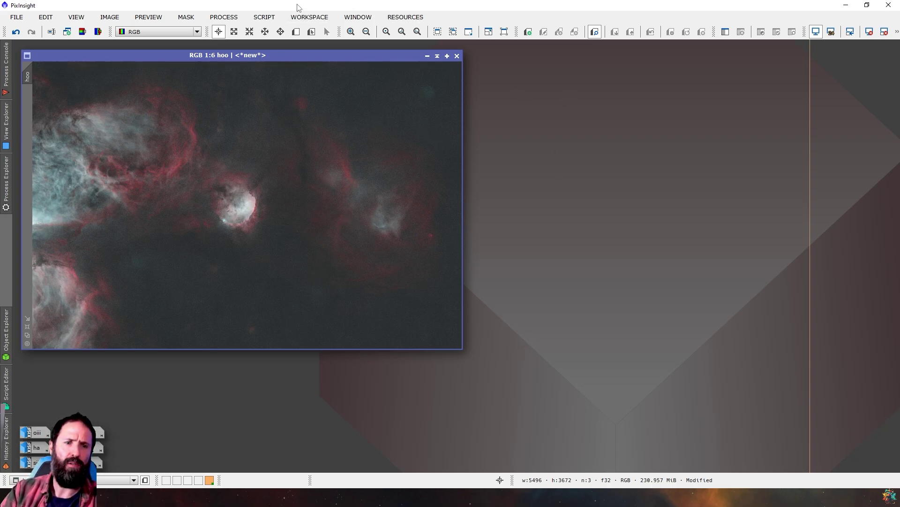
Apply NoiseXTerminator to hoo with denoise 0.55 and detail 0.20, then close the tool
left_click(224, 17)
mouse_move(301, 10)
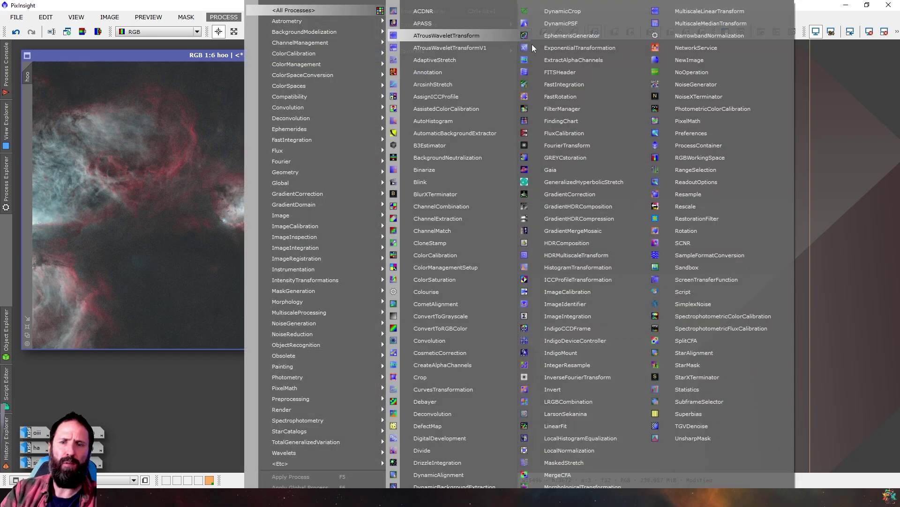
left_click(685, 96)
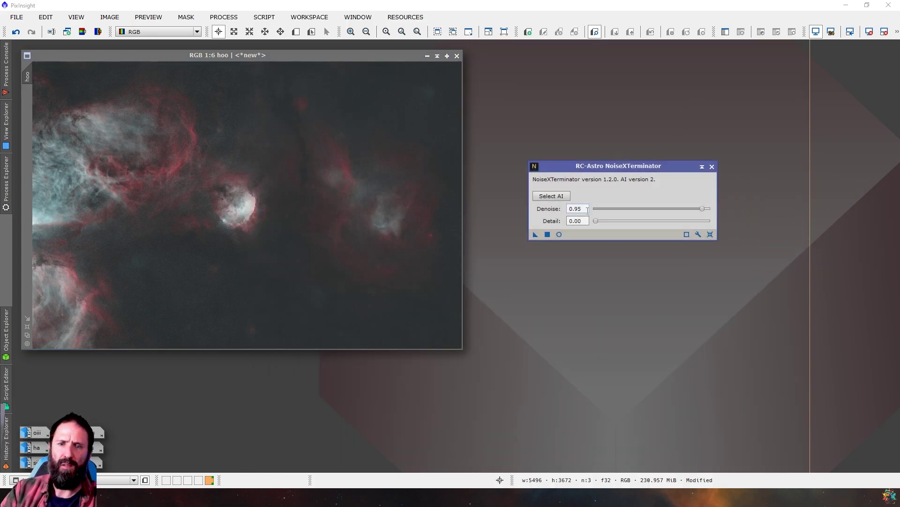
left_click(584, 208)
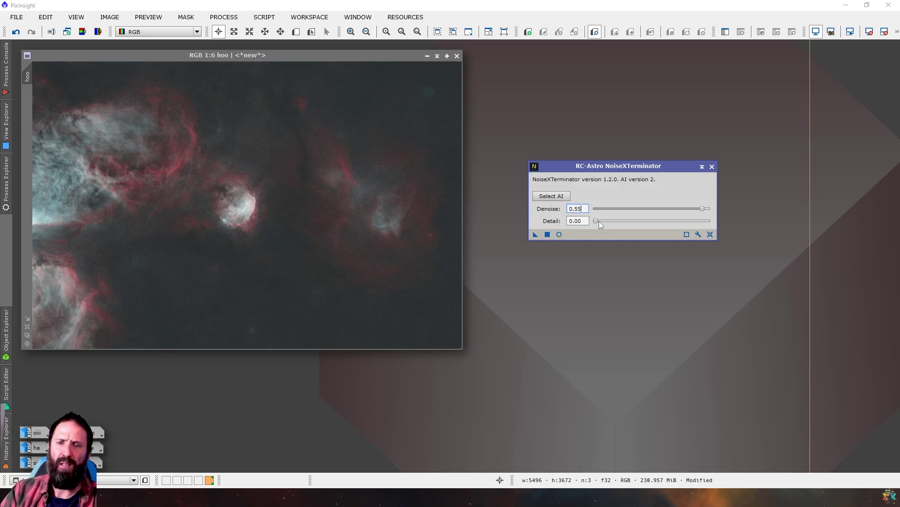
key("Tab")
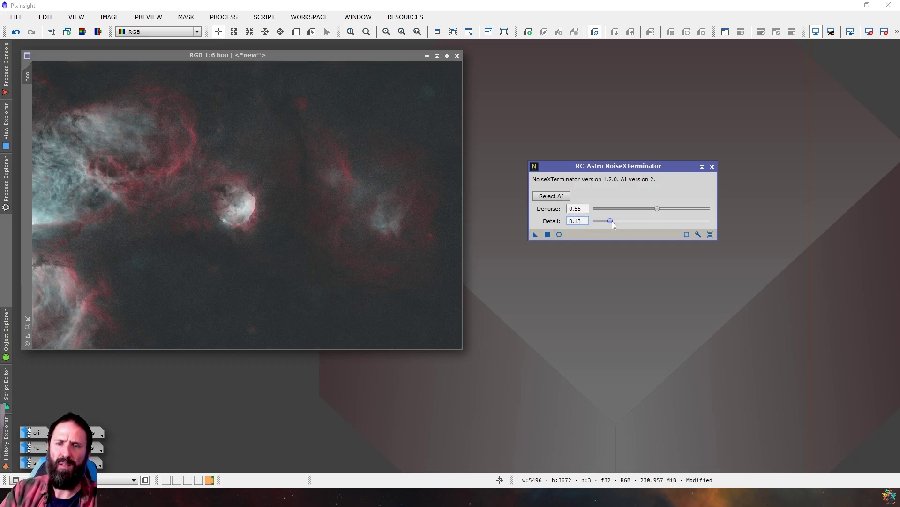
left_click_drag(614, 221, 620, 220)
left_click(548, 235)
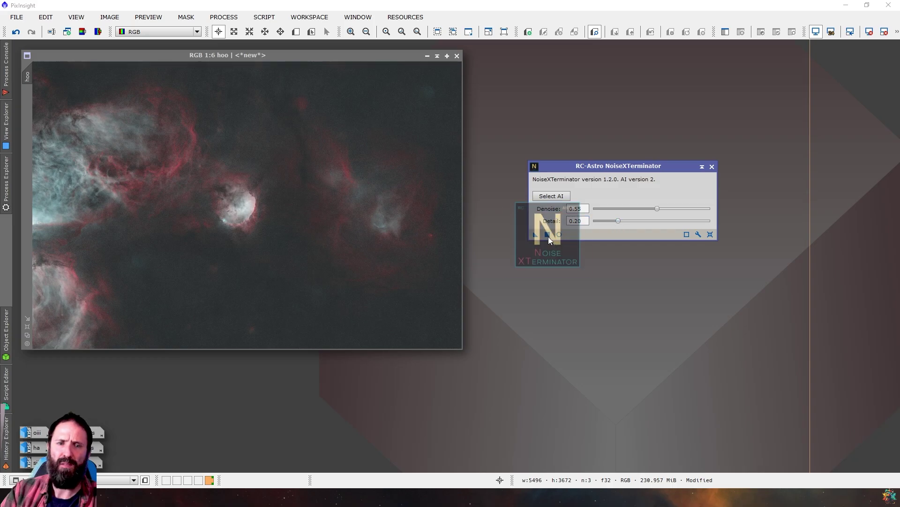
left_click(712, 167)
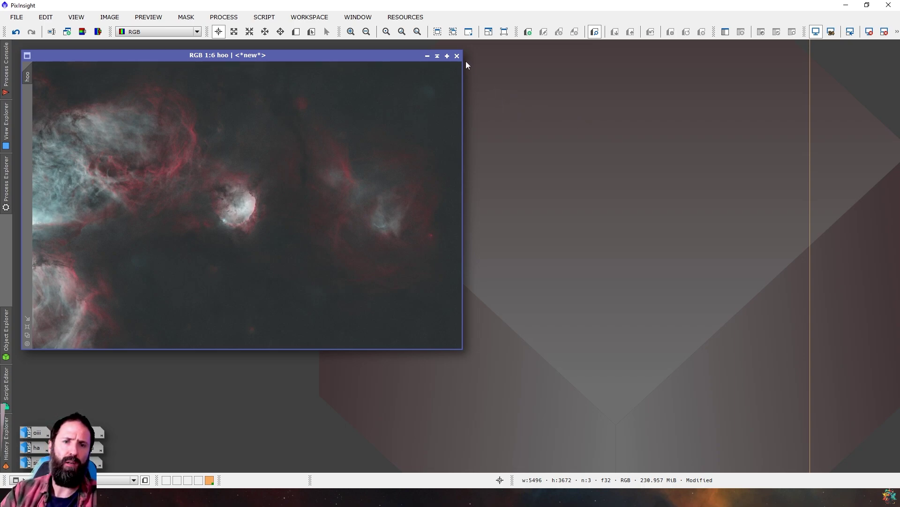
Minimize the hoo image beside the other icons and open the SII master frame
left_click(427, 56)
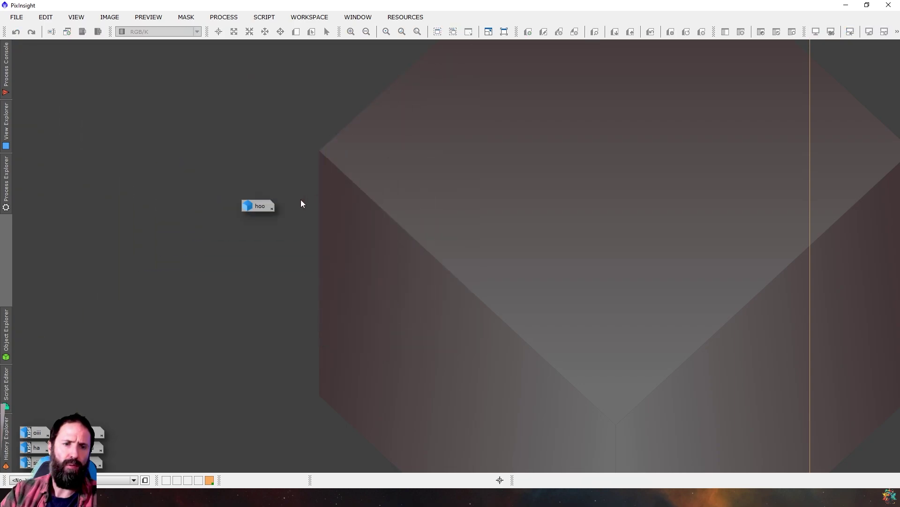
left_click_drag(260, 209, 140, 459)
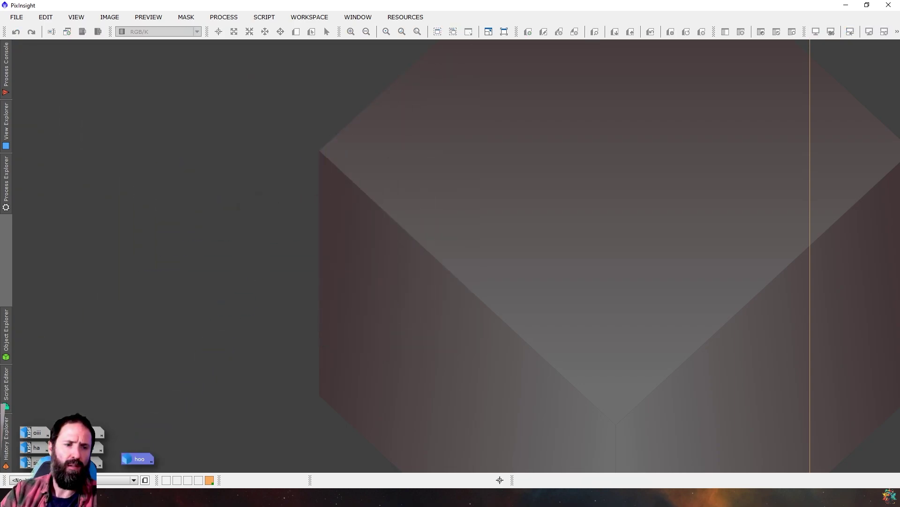
double_click(35, 462)
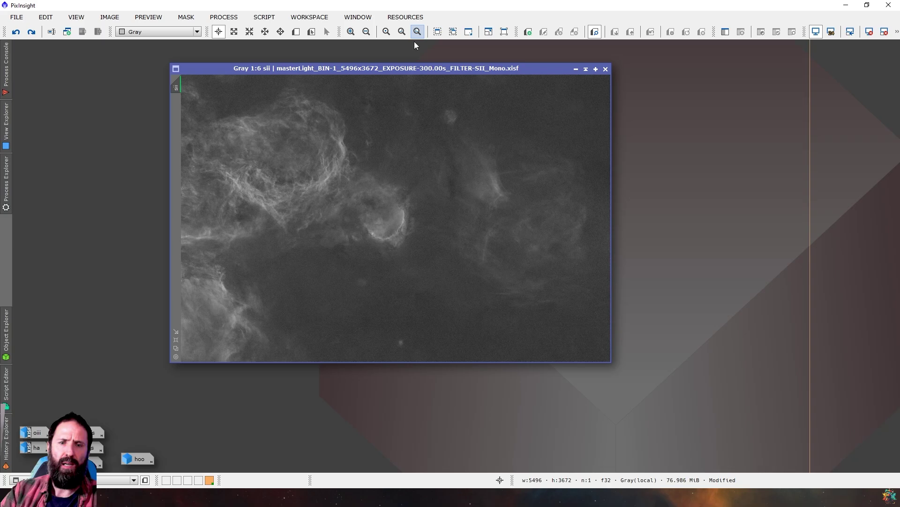
Remove the SII image's background gradient with the Automatic DBE script
left_click(264, 19)
mouse_move(314, 160)
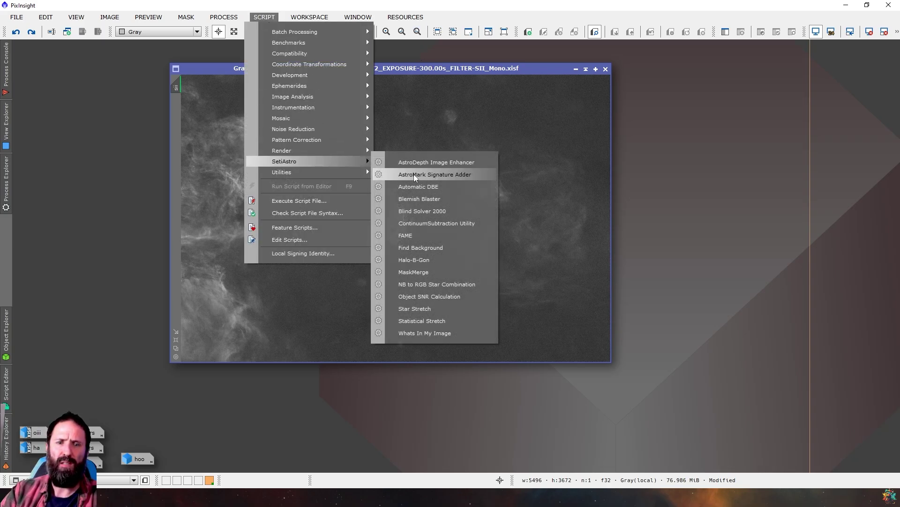
left_click(427, 186)
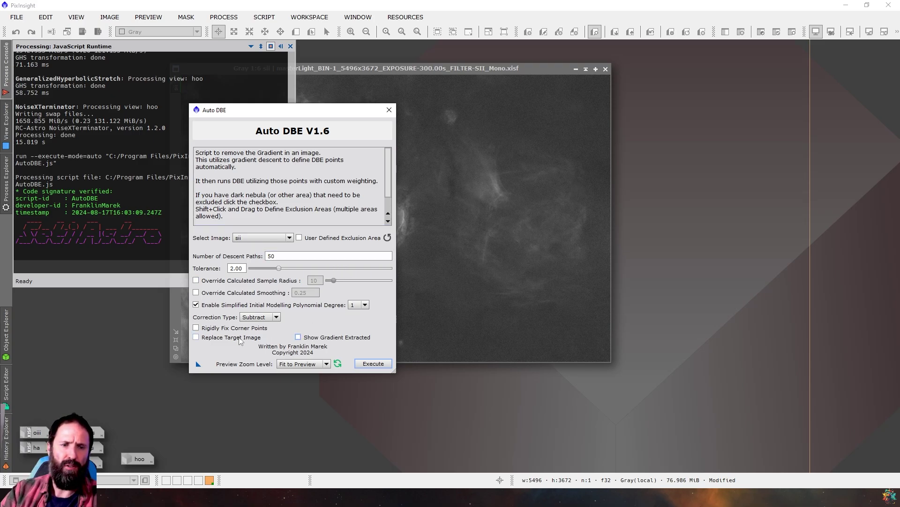
left_click(373, 364)
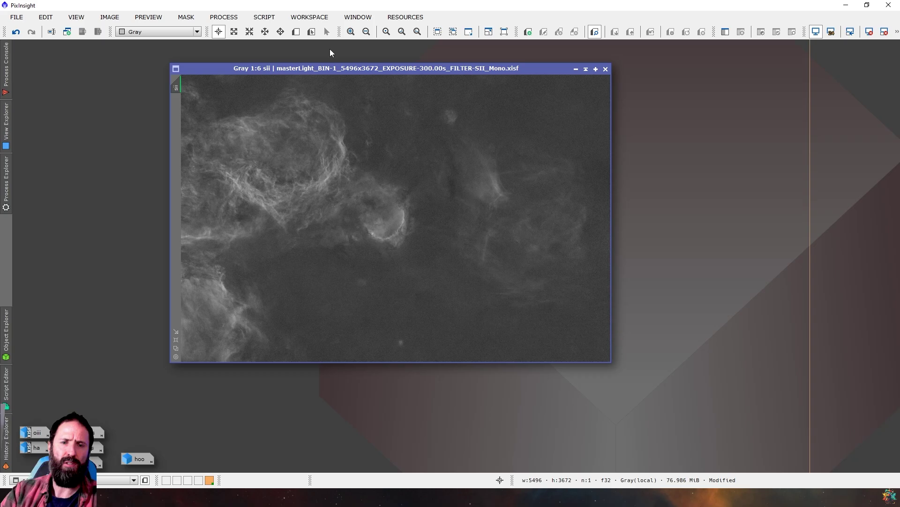
Denoise the SII image with NoiseXTerminator at denoise 0.55 and detail 0.20
left_click(223, 17)
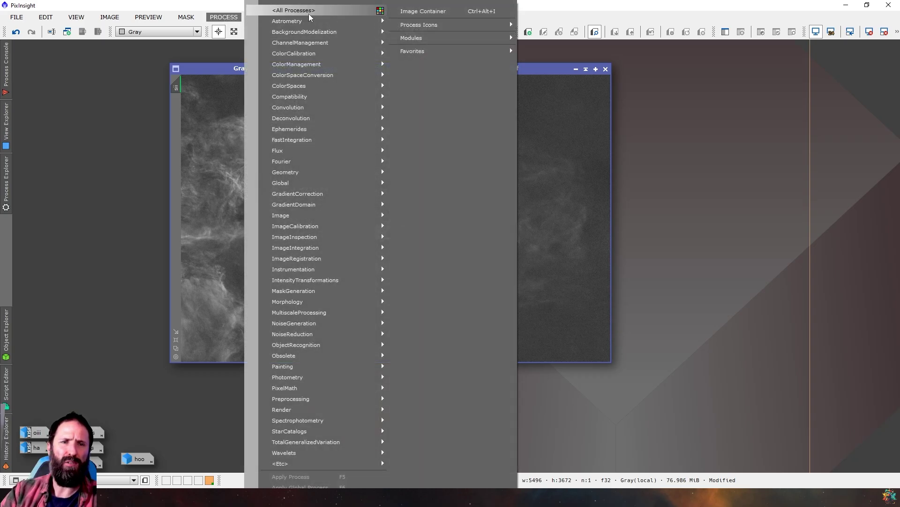
mouse_move(309, 17)
left_click(670, 94)
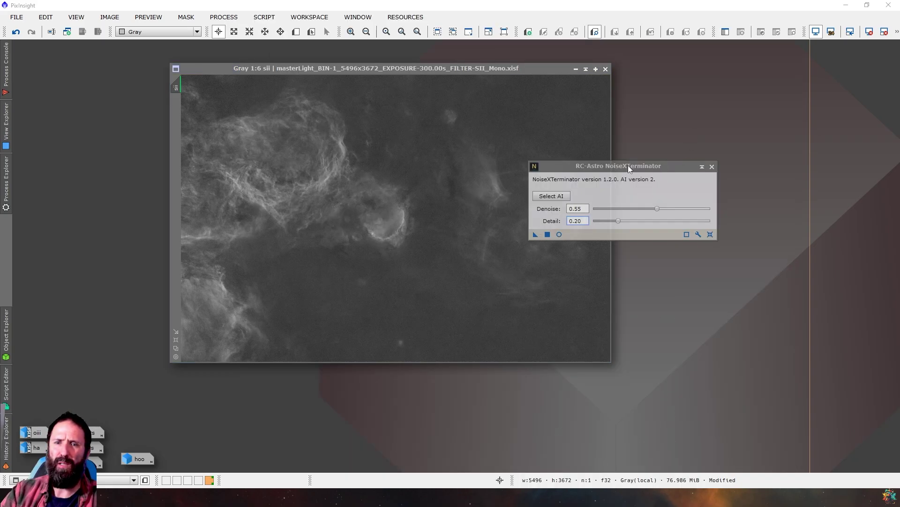
left_click_drag(629, 165, 720, 148)
left_click(640, 217)
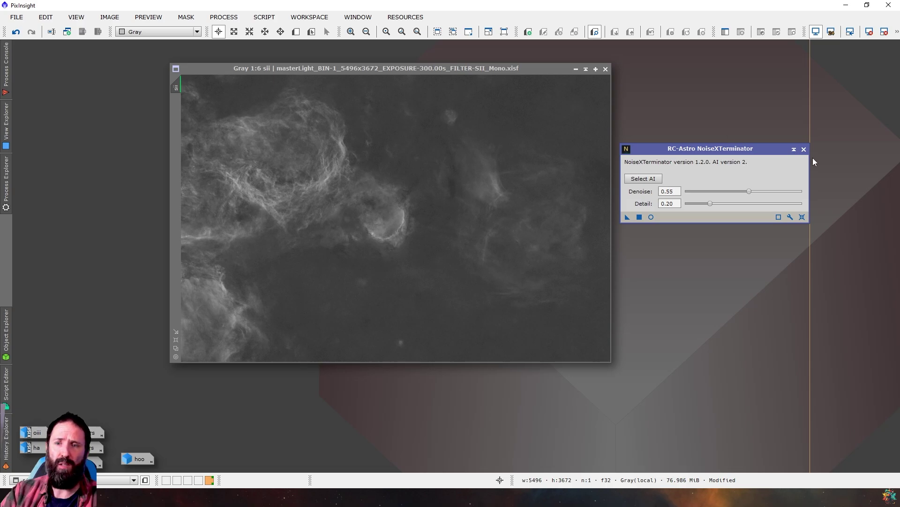
left_click(803, 149)
left_click_drag(429, 74, 340, 78)
left_click(223, 17)
left_click(234, 17)
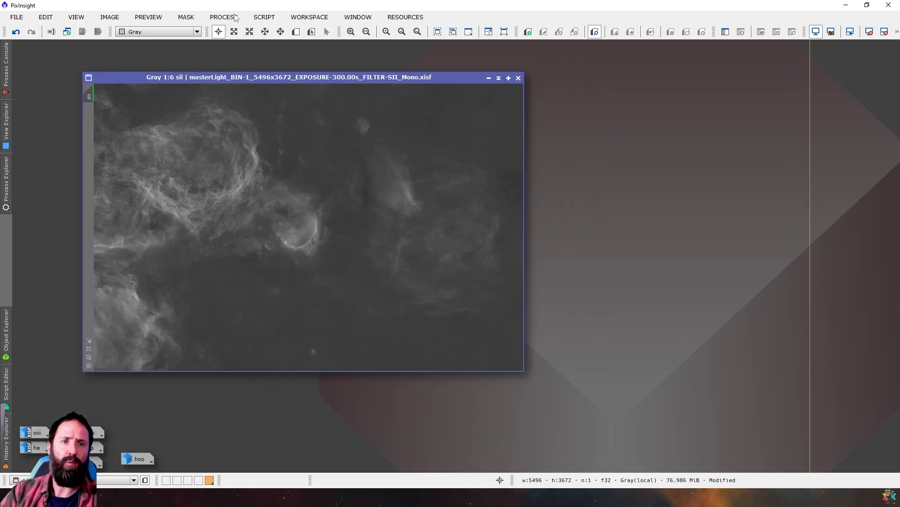
left_click(264, 17)
Apply Statistical Stretch to sii with target median 0.15 and Automatic Convergence enabled
mouse_move(337, 161)
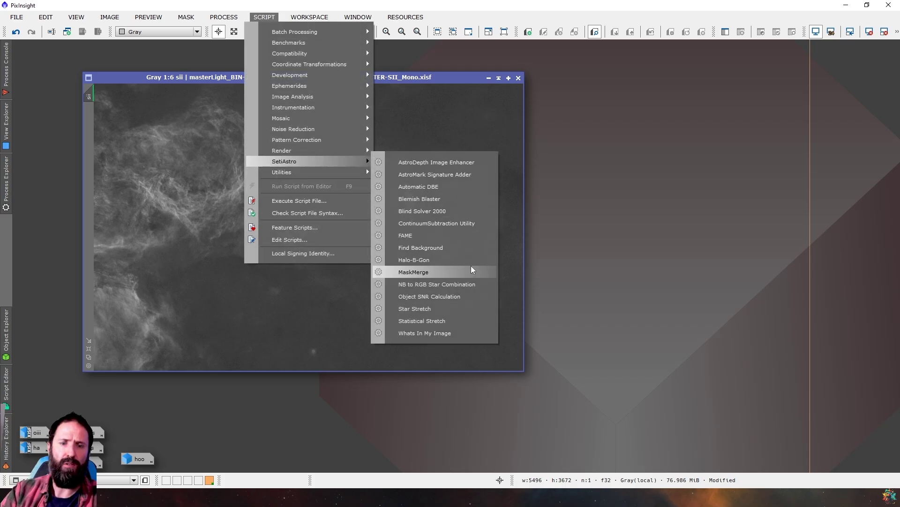
left_click(453, 320)
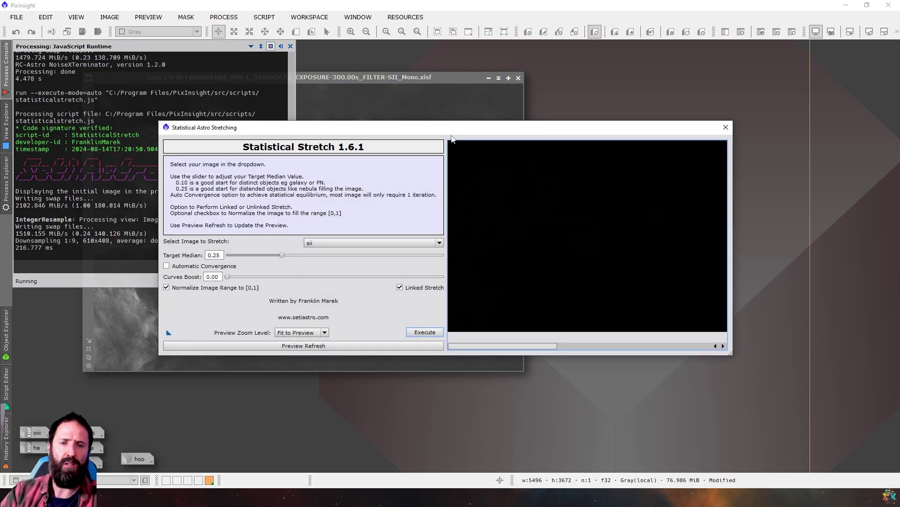
left_click_drag(449, 132, 537, 116)
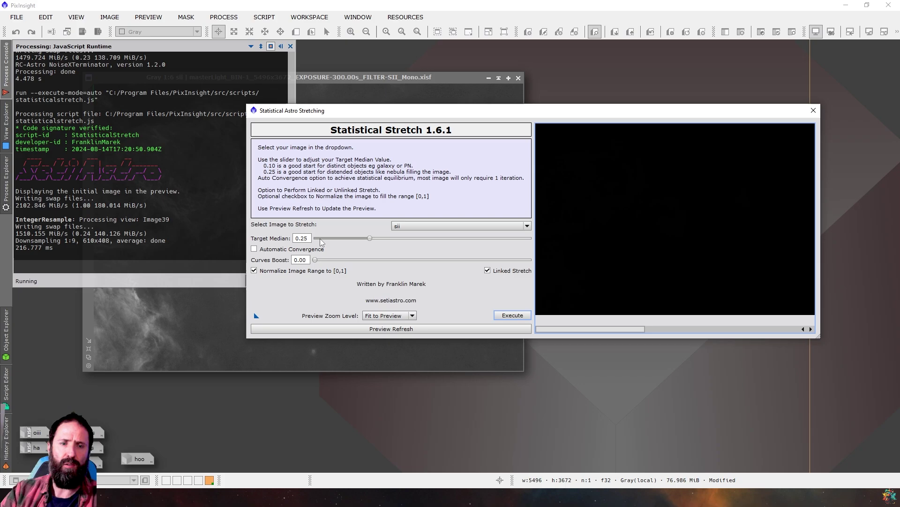
left_click_drag(370, 239, 356, 239)
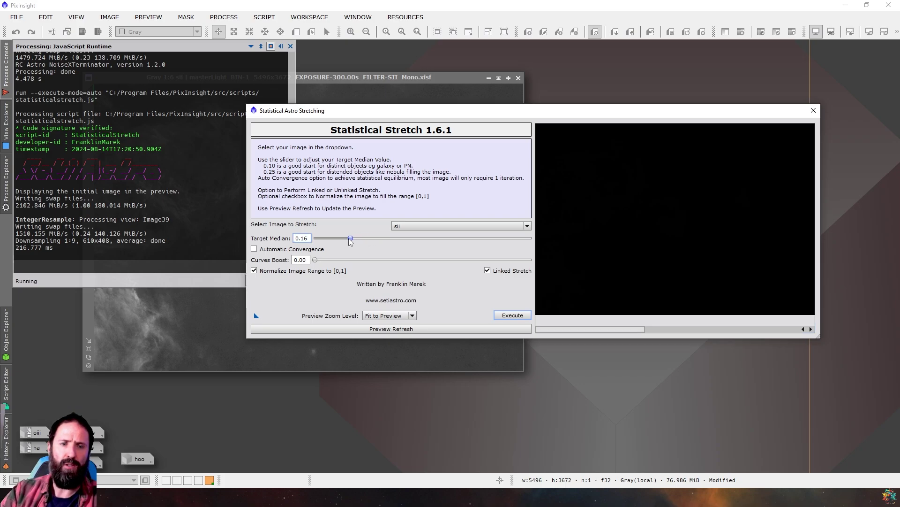
left_click(436, 328)
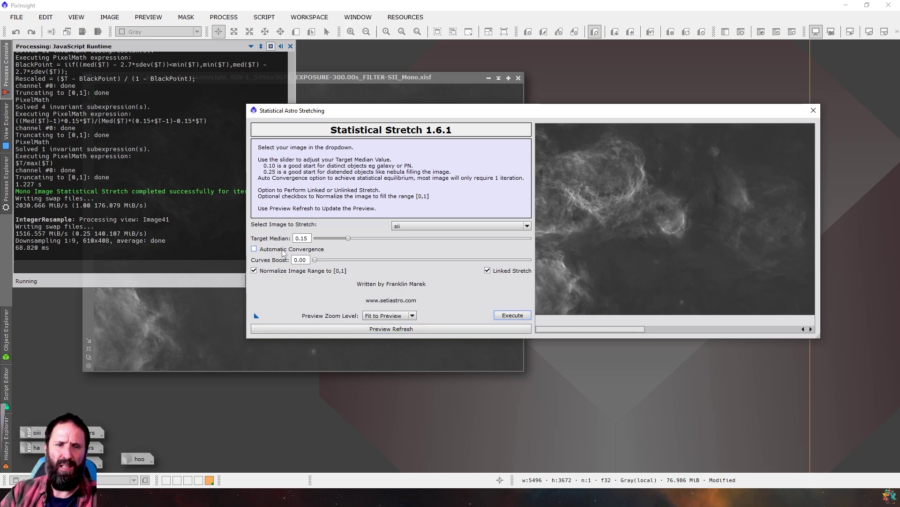
left_click(284, 250)
left_click(421, 331)
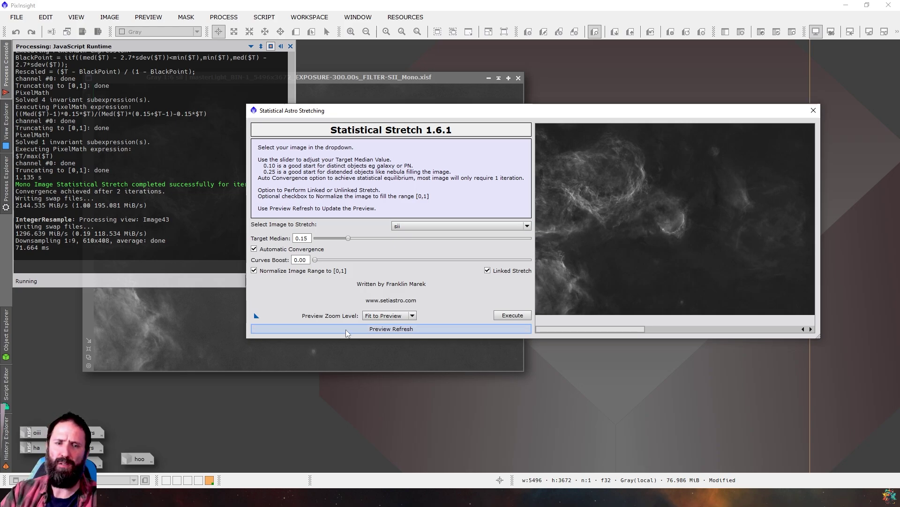
left_click(507, 315)
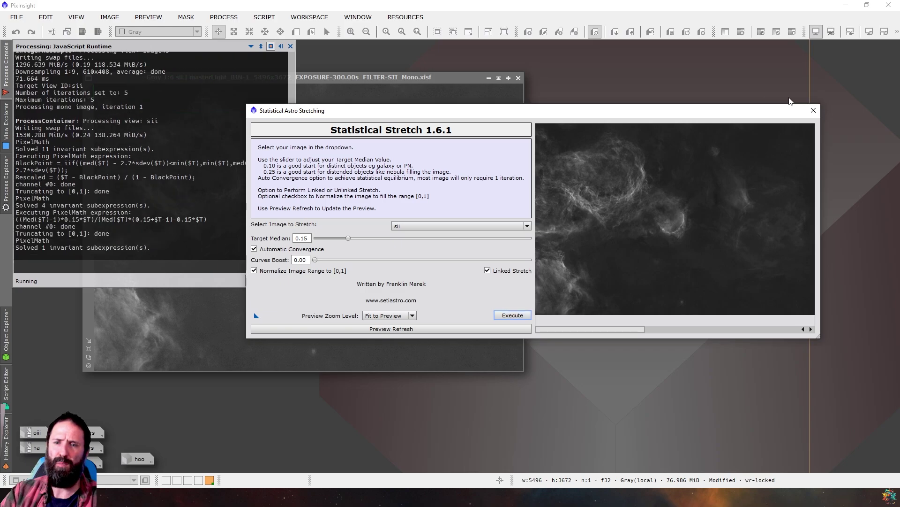
left_click(814, 113)
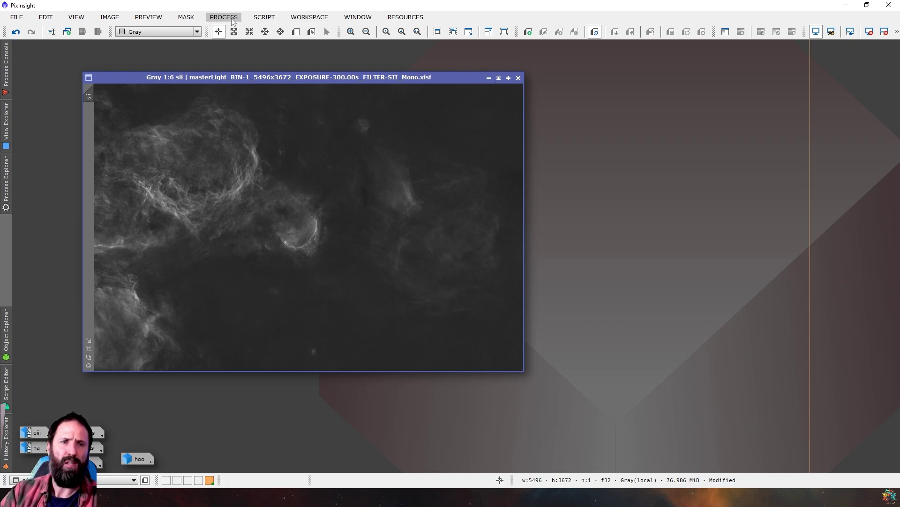
Launch the NBColourMapper script from Script > Utilities
left_click(263, 18)
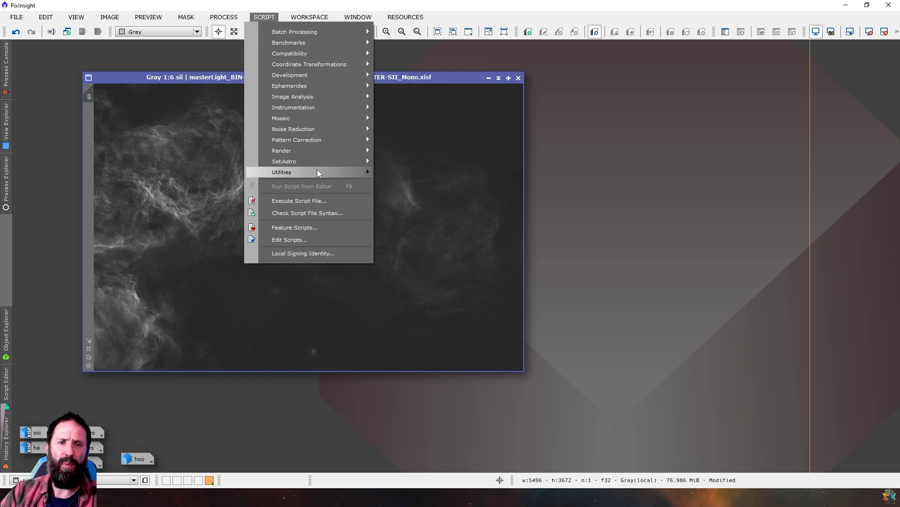
mouse_move(318, 172)
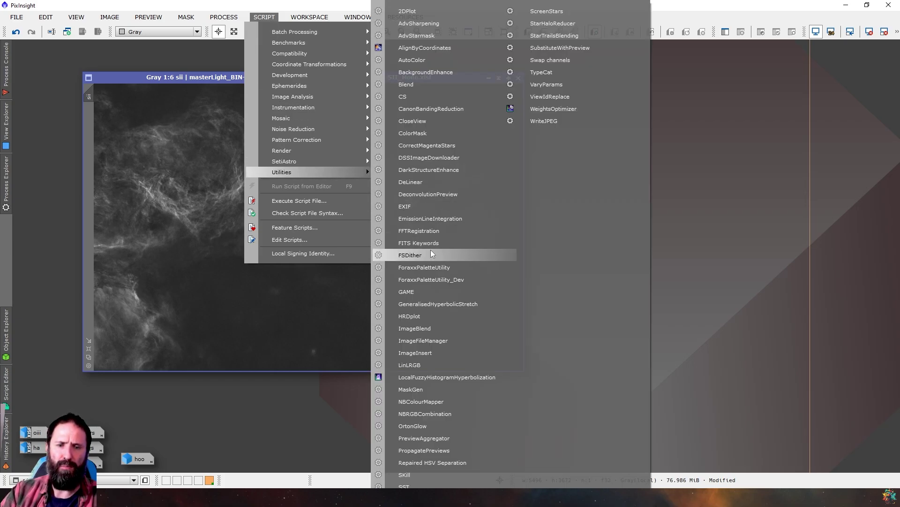
left_click(445, 402)
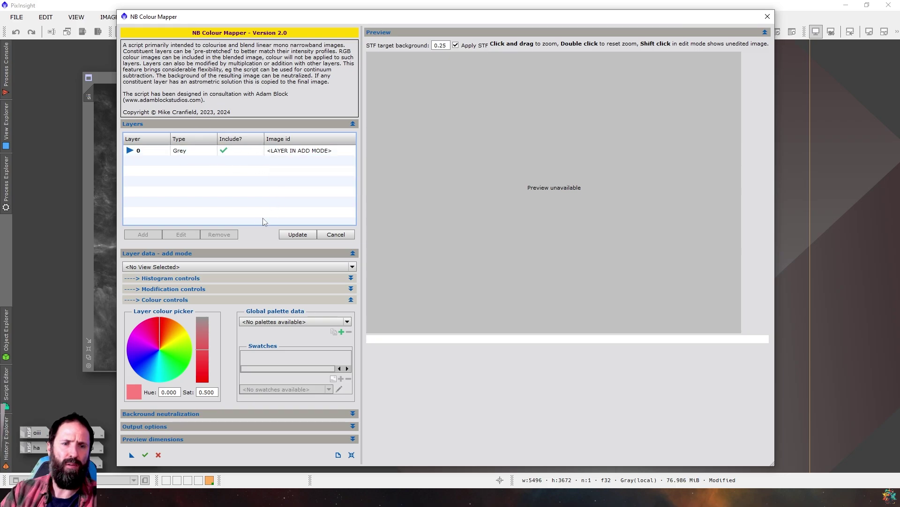
Assign sii to the colour mapper layer and shift its hue toward golden yellow
left_click(196, 266)
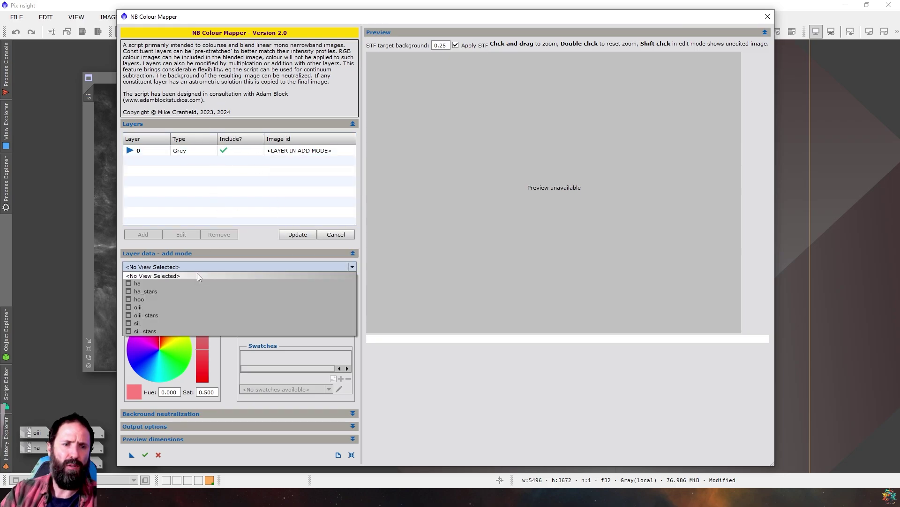
key("Escape")
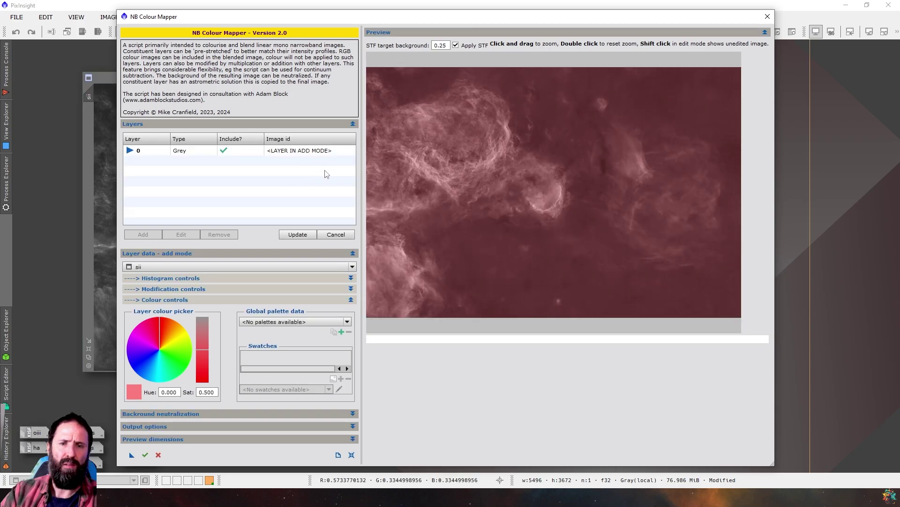
mouse_move(161, 317)
left_mouse_down()
mouse_move(187, 334)
mouse_move(175, 320)
left_mouse_up()
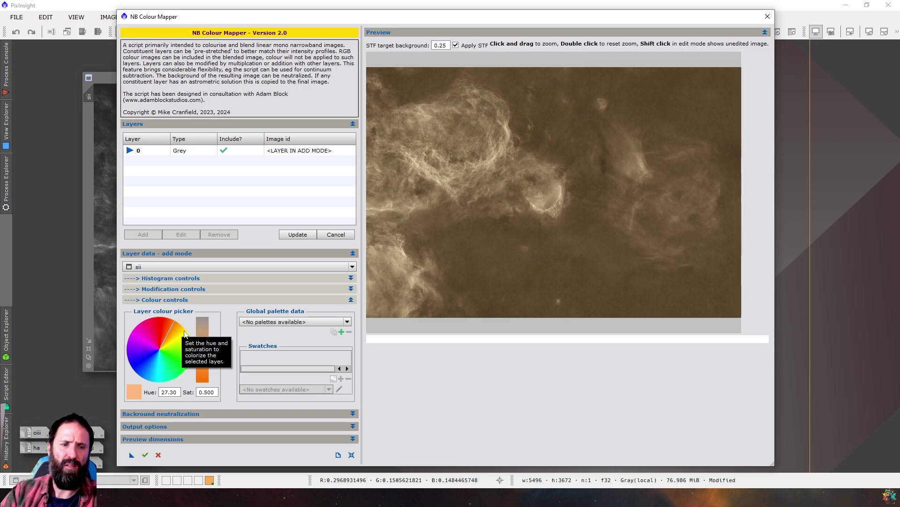
left_click(187, 336)
left_click(187, 335)
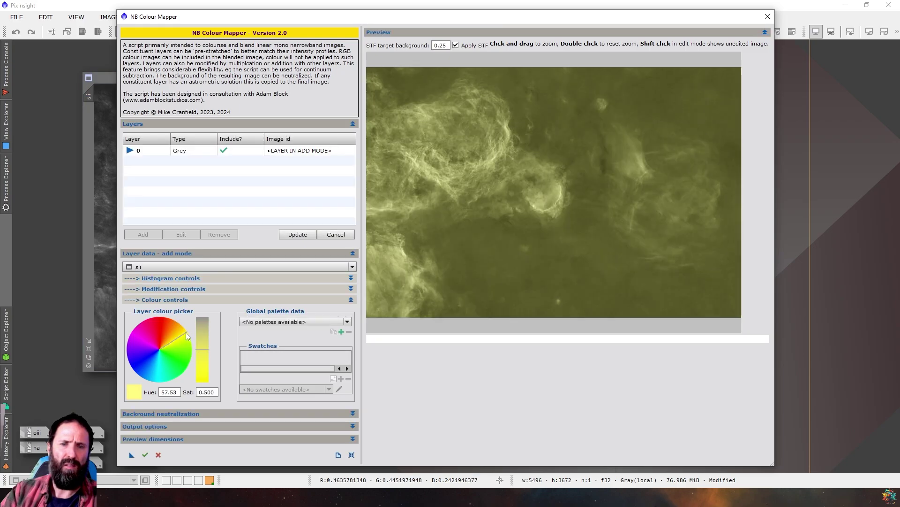
left_click(186, 332)
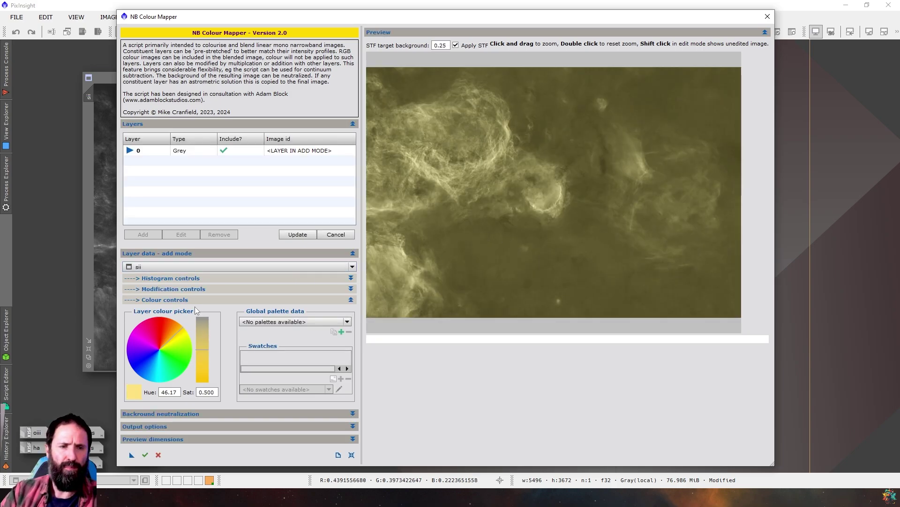
left_click(177, 328)
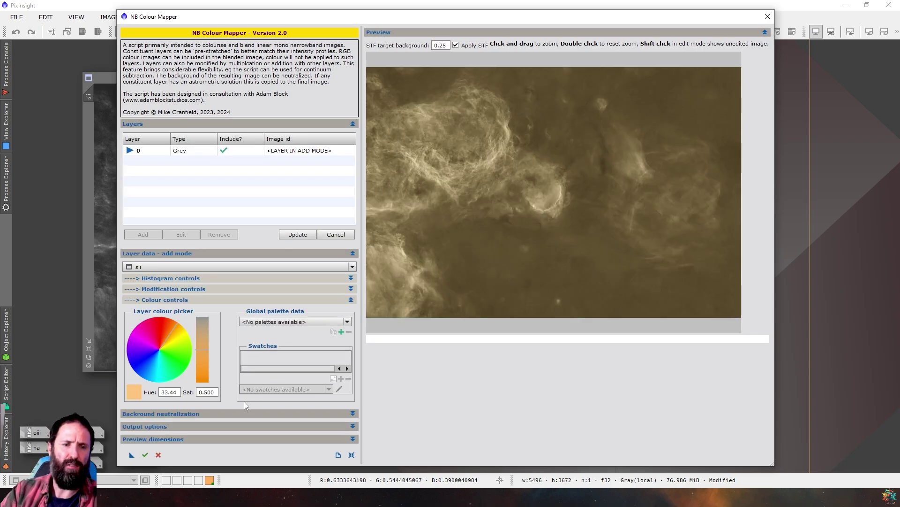
Set layer saturation to 0.800, settle the hue at 38.80, and generate nbcmImage
left_click_drag(207, 391, 205, 389)
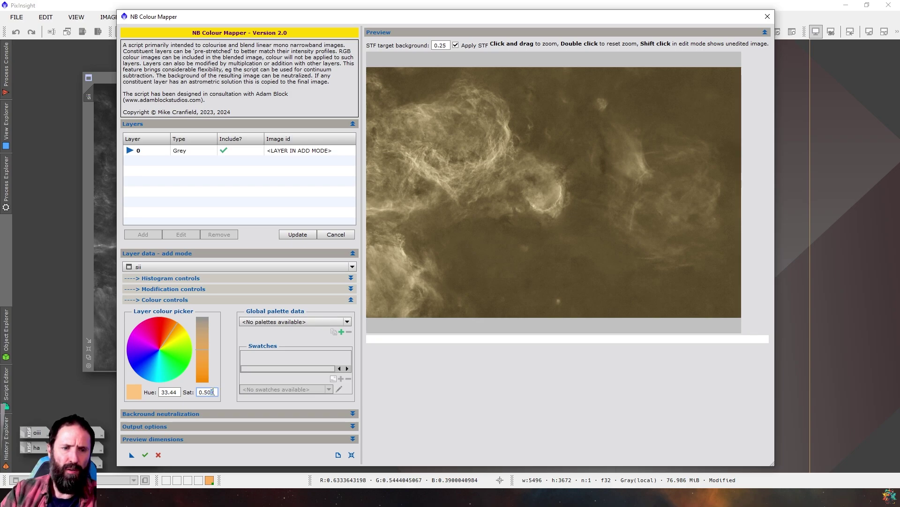
type("8")
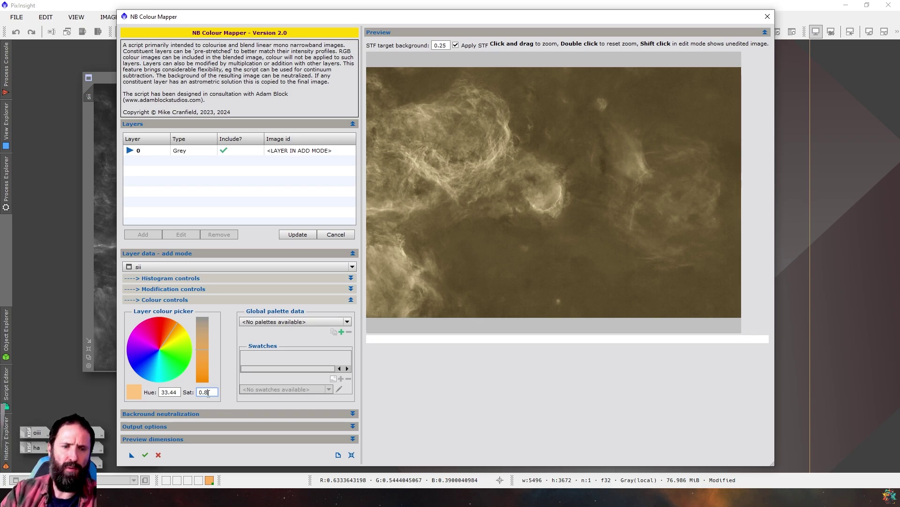
key("Return")
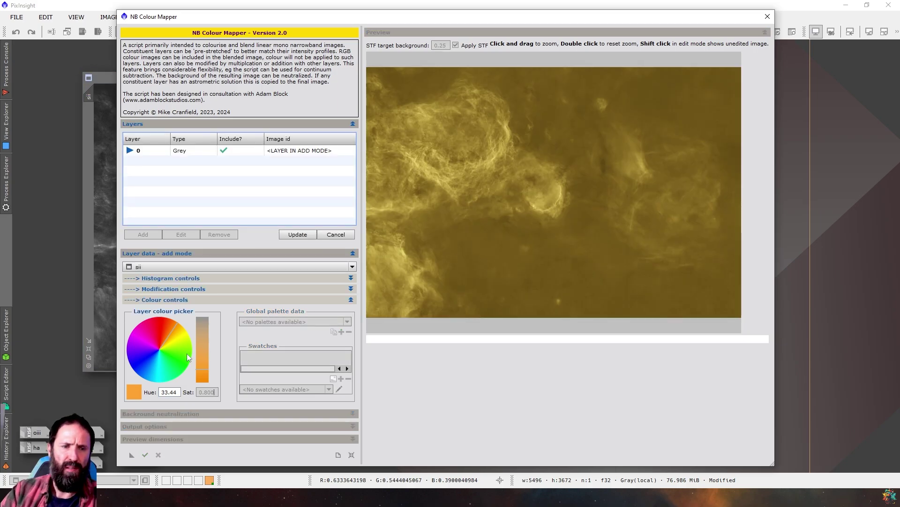
left_click_drag(181, 327, 184, 333)
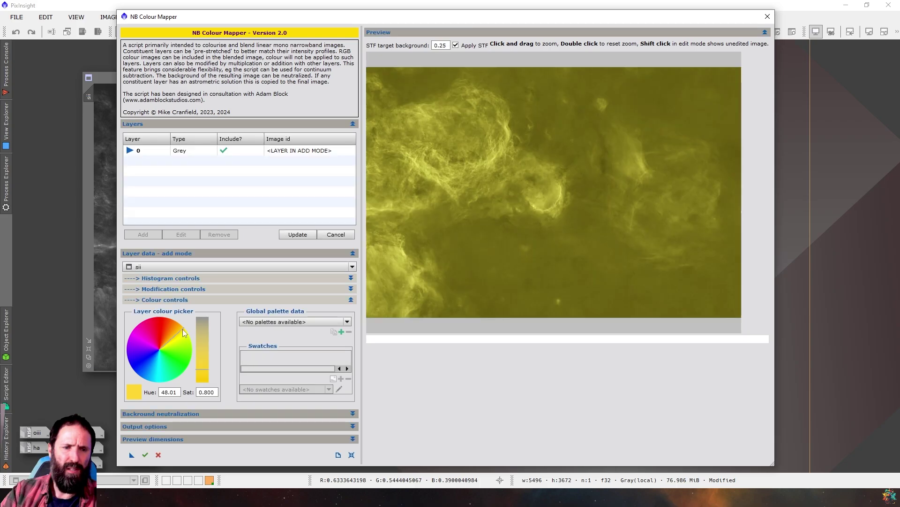
left_click(183, 332)
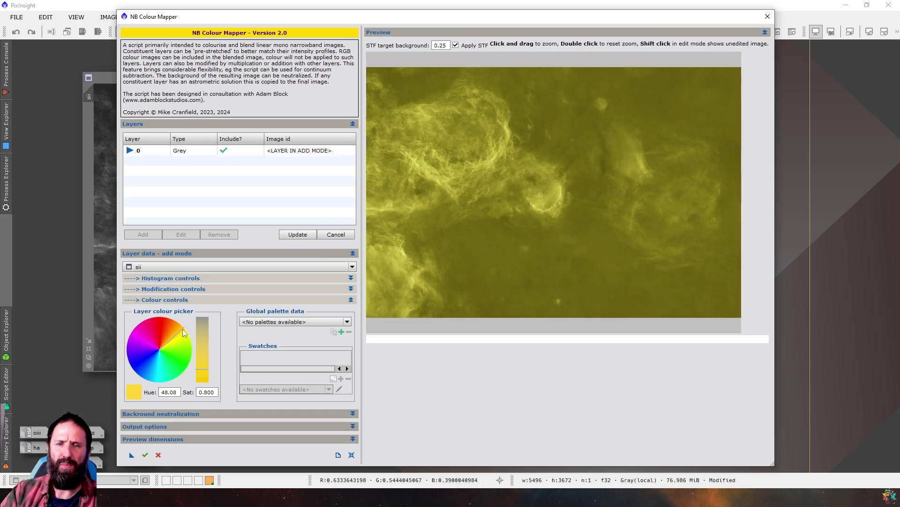
left_click(179, 325)
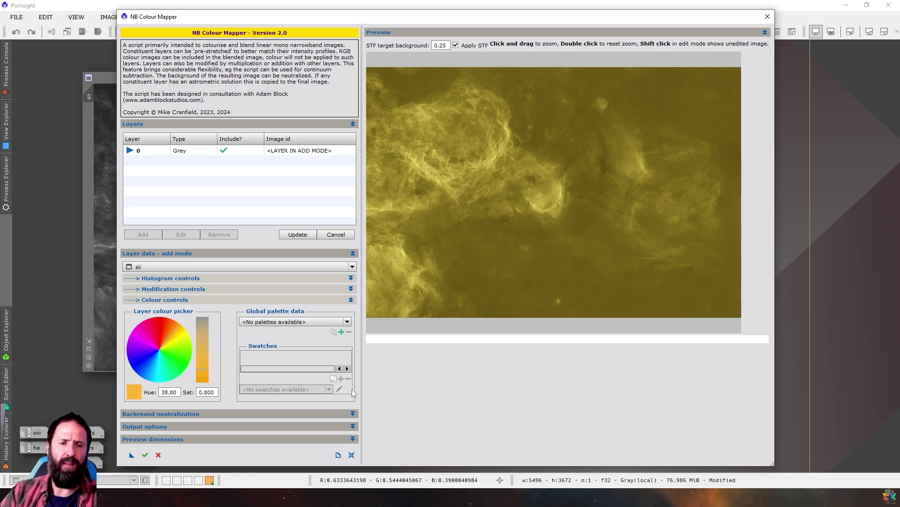
left_click(145, 455)
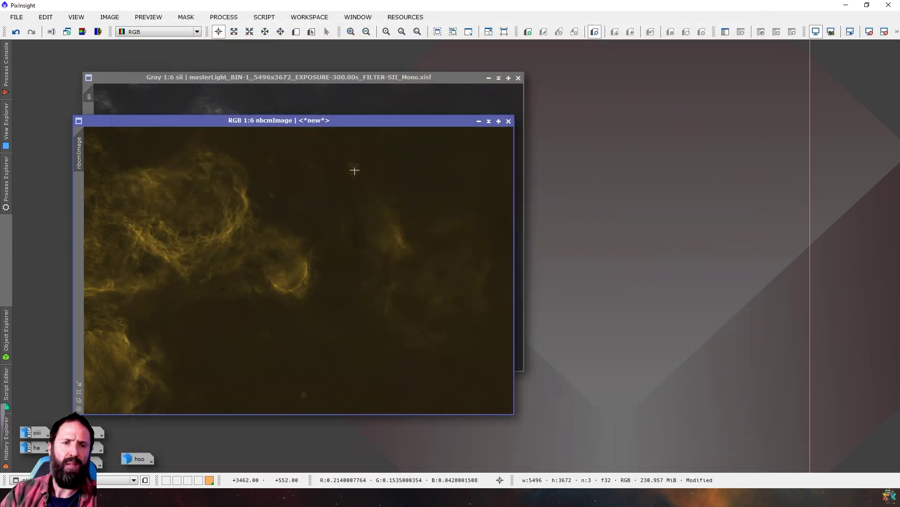
Iconise the sii and nbcmImage windows and place the nbcmImage icon with the others
left_click_drag(401, 122, 491, 109)
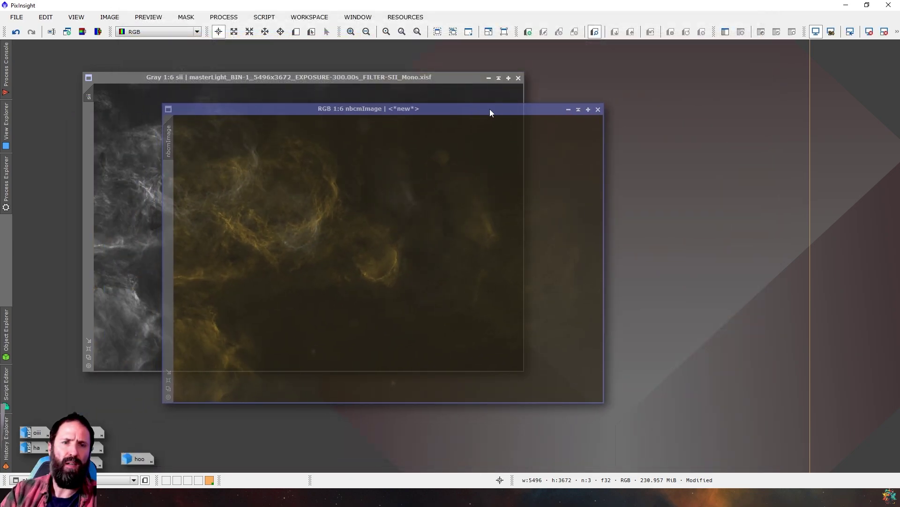
left_click(488, 78)
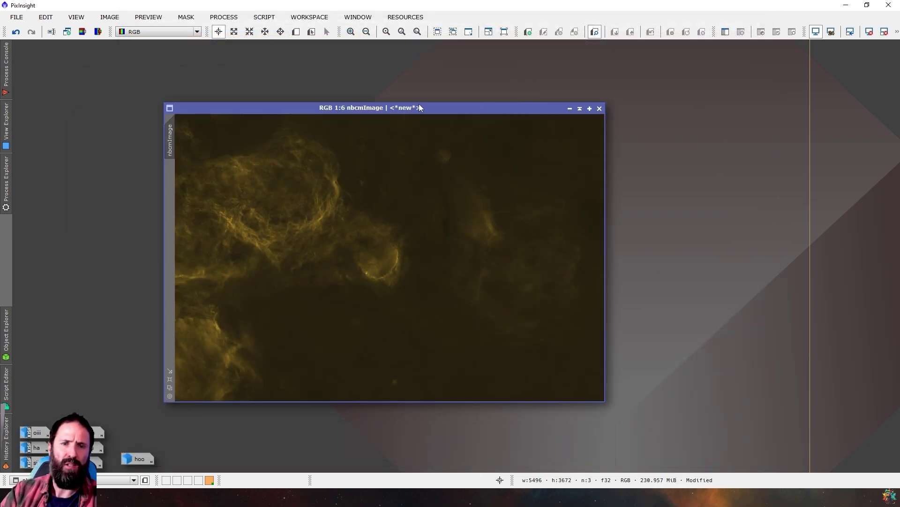
left_click_drag(419, 108, 313, 81)
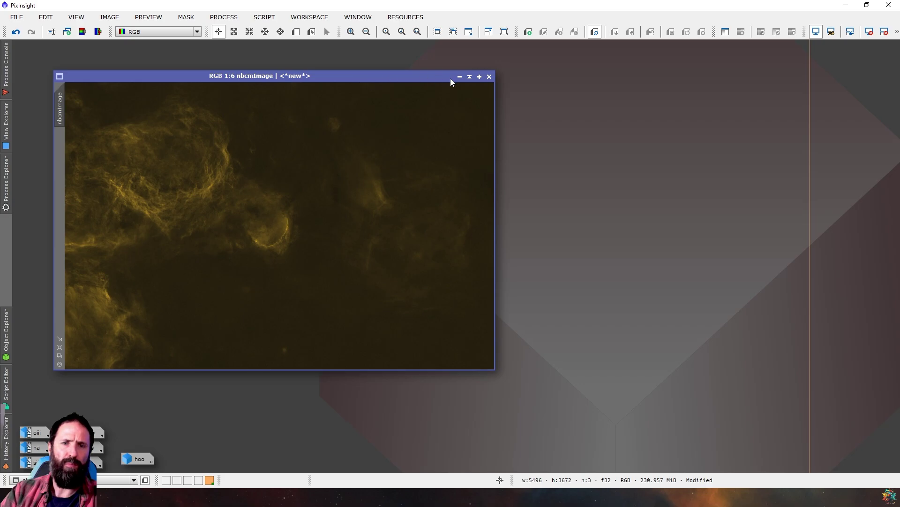
left_click(459, 76)
left_click_drag(303, 233, 154, 444)
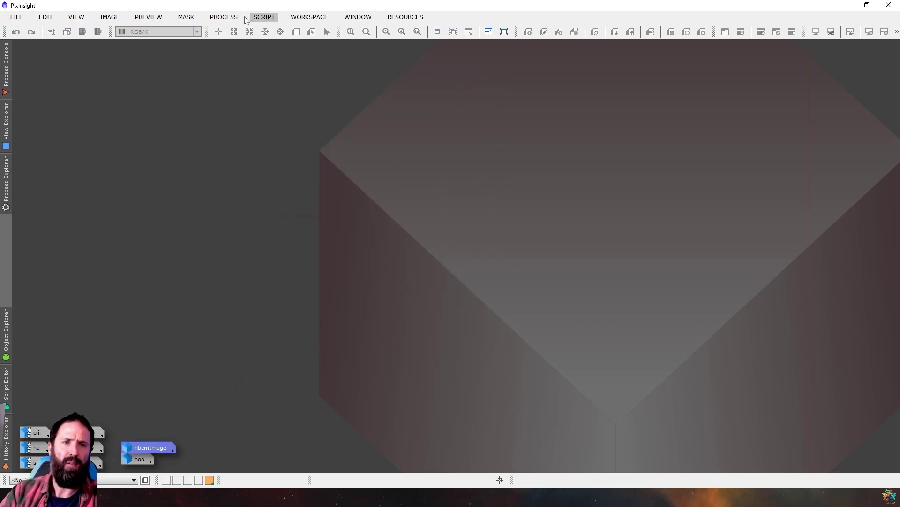
Launch the ImageBlend script from Script > Utilities
left_click(230, 18)
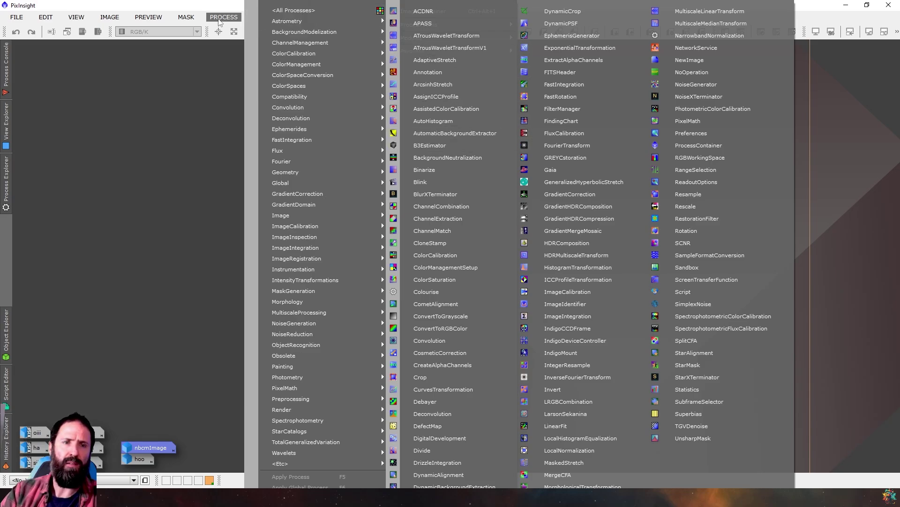
left_click(269, 16)
left_click(270, 16)
mouse_move(356, 172)
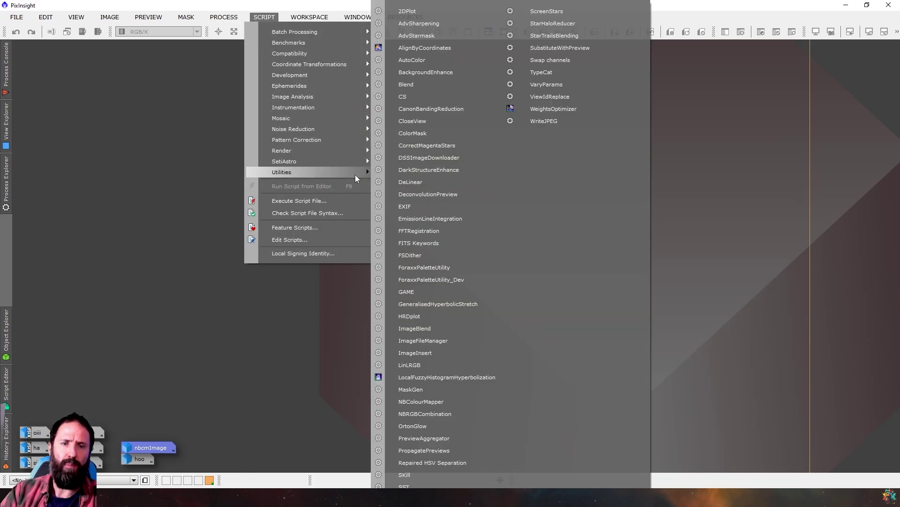
left_click(434, 329)
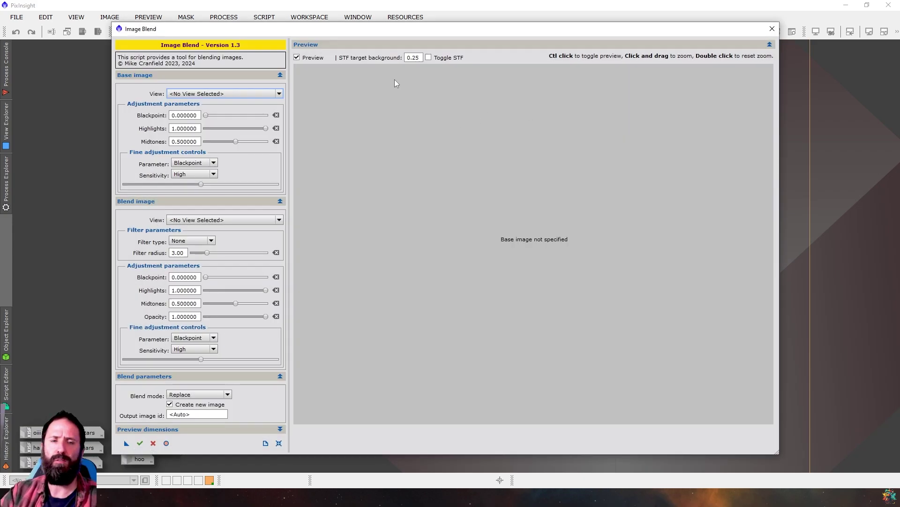
Set hoo as base, unfiltered nbcmImage as blend, and Screen as blend mode
left_click(225, 94)
left_click(213, 126)
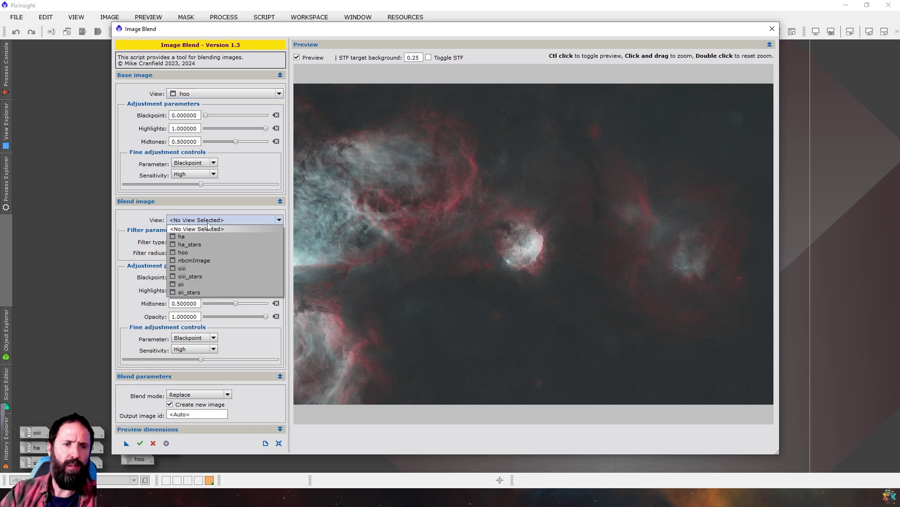
left_click(202, 260)
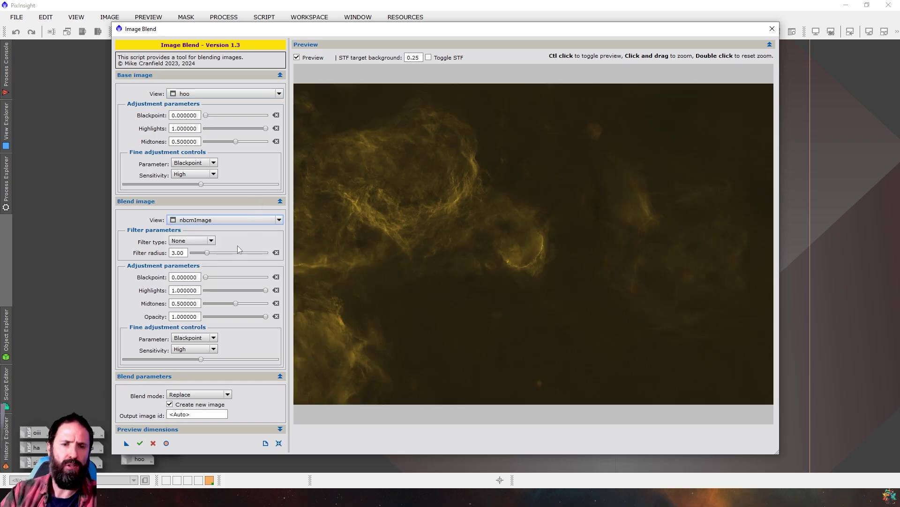
left_click(211, 241)
left_click(213, 241)
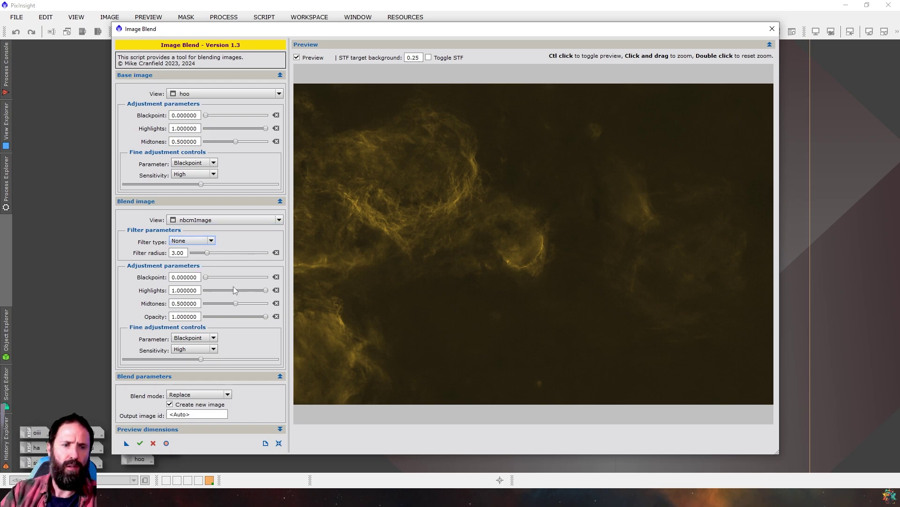
left_click(220, 394)
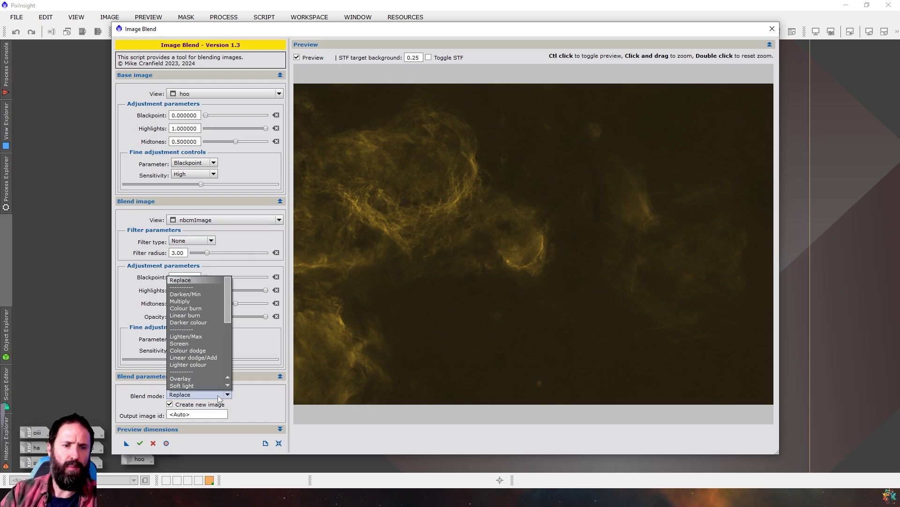
left_click(202, 342)
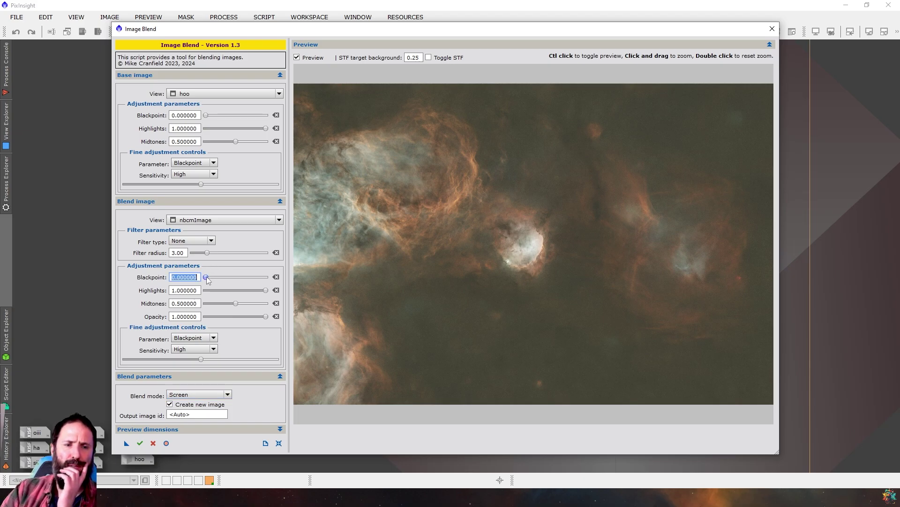
Set blend blackpoint 0.132813, midtones 0.656250, base blackpoint 0.054688, and apply the blend
left_click_drag(207, 277, 212, 277)
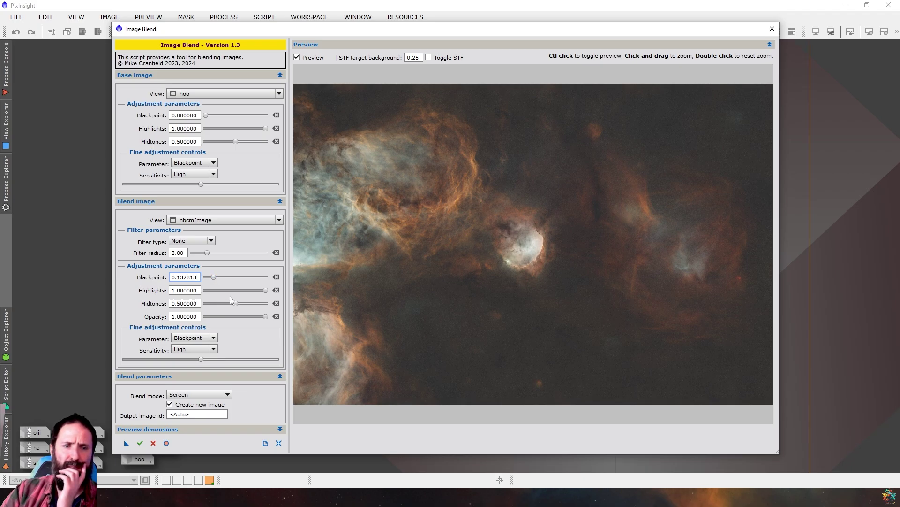
mouse_move(235, 302)
left_mouse_down()
mouse_move(243, 303)
mouse_move(228, 303)
mouse_move(236, 303)
left_mouse_up()
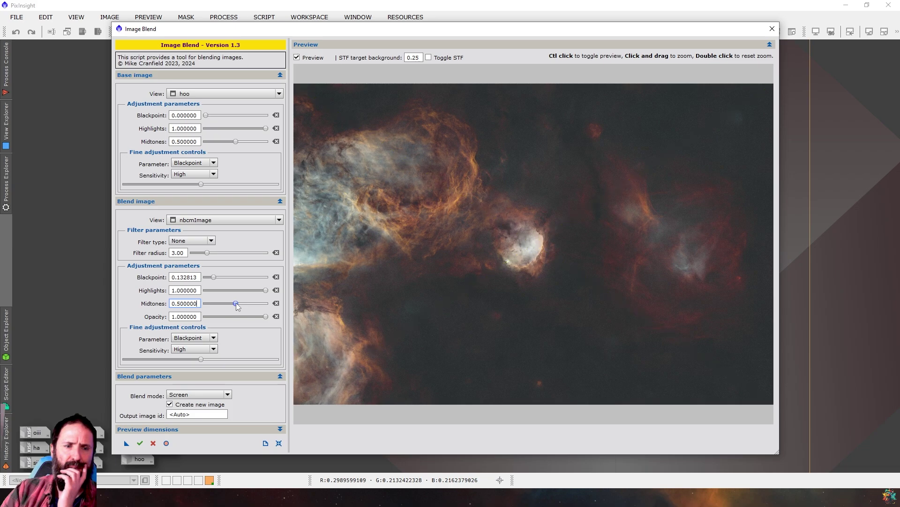
left_click_drag(235, 302, 245, 303)
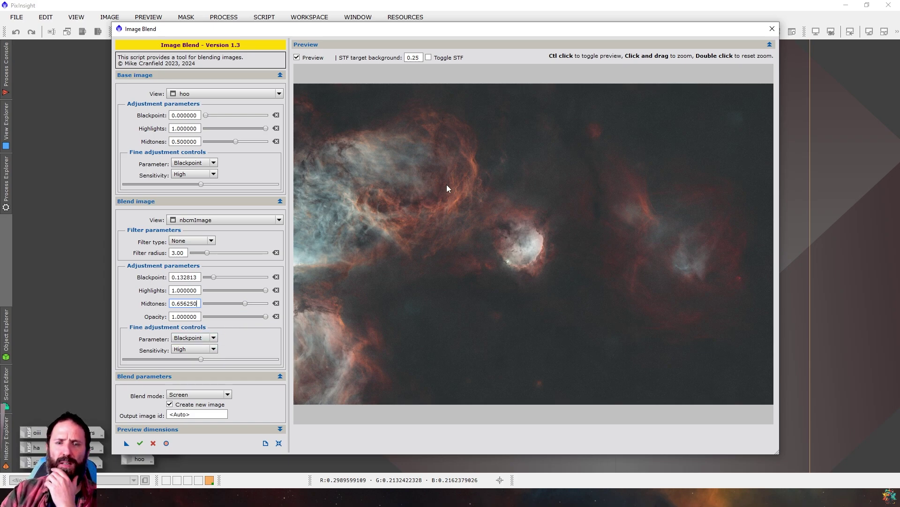
left_click_drag(205, 115, 207, 115)
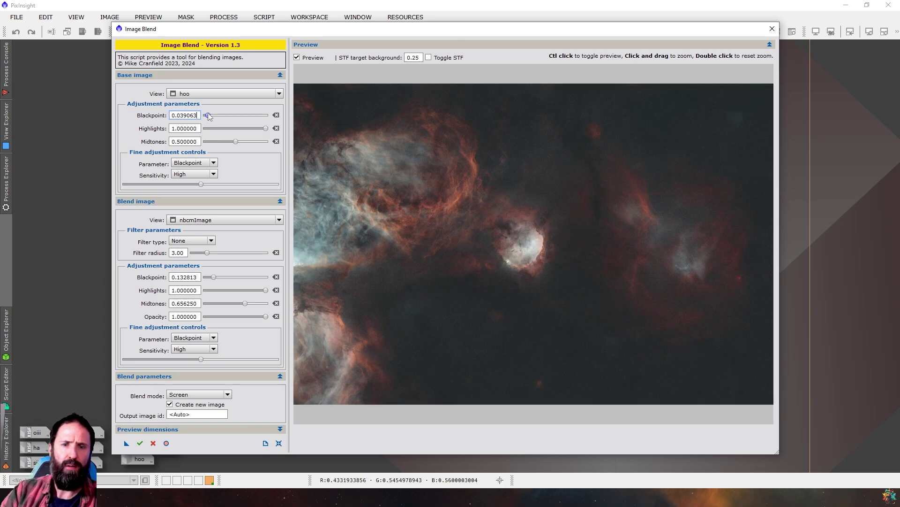
left_click_drag(207, 115, 210, 115)
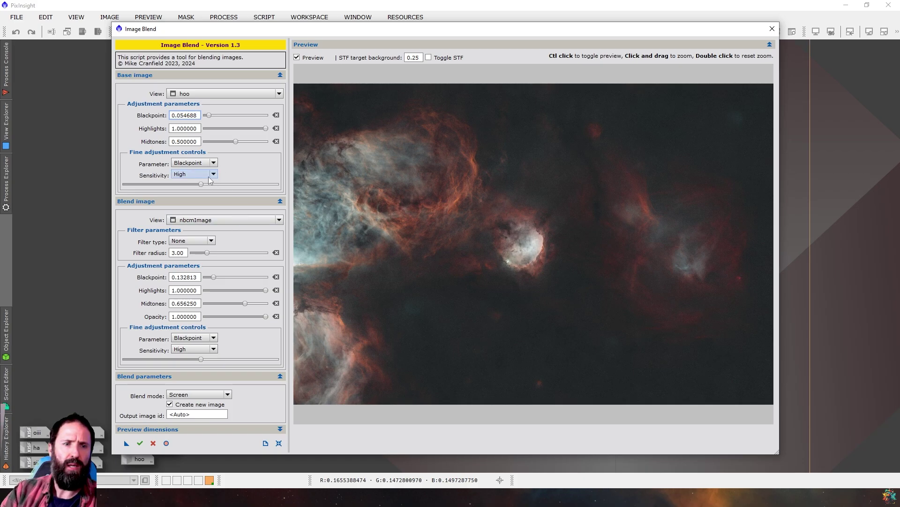
left_click(140, 444)
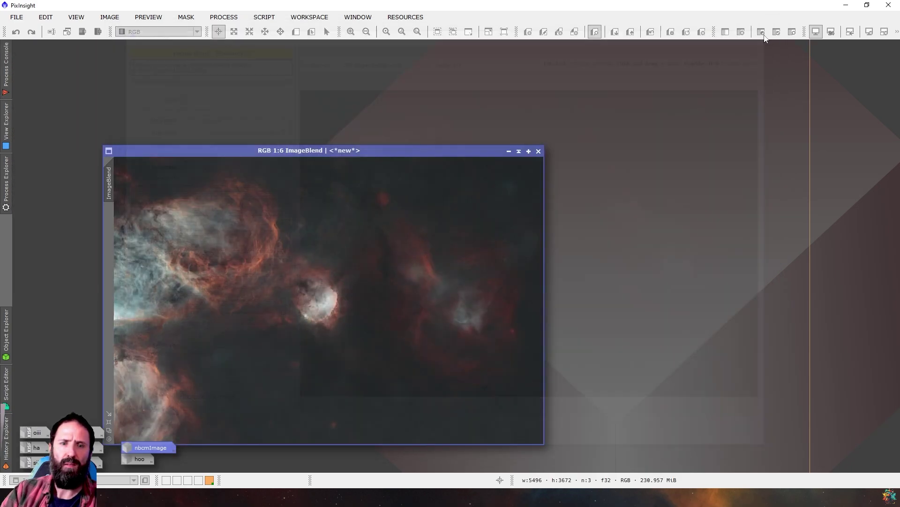
Close Image Blend, arrange hoo beside the ImageBlend result, and re-minimise nbcmImage
left_click(772, 29)
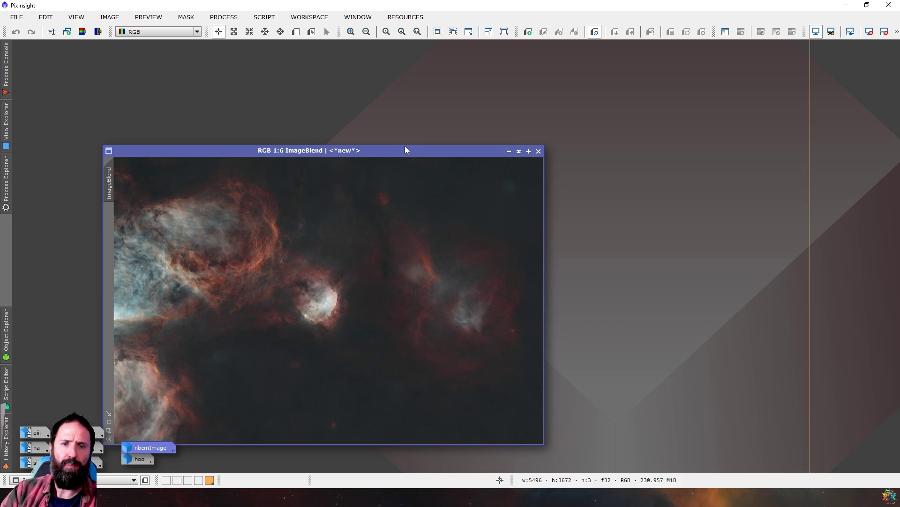
left_click_drag(407, 150, 487, 75)
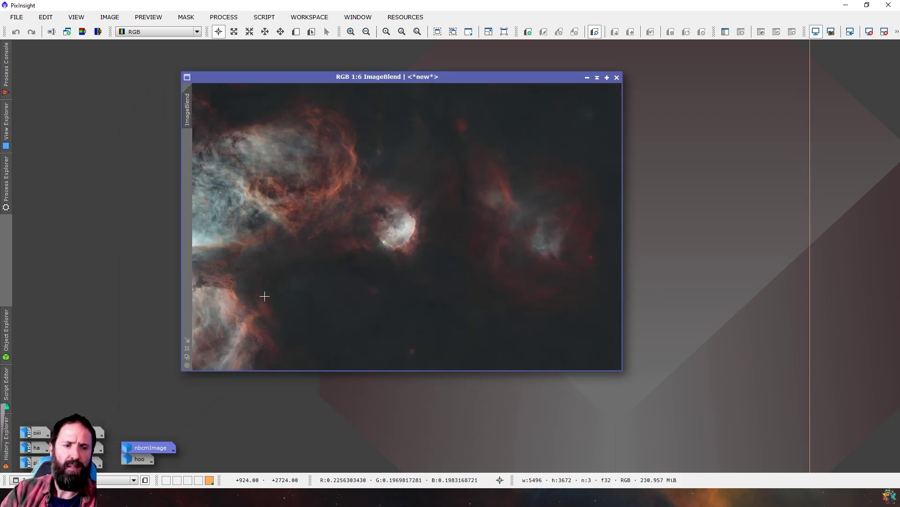
left_click_drag(150, 447, 151, 439)
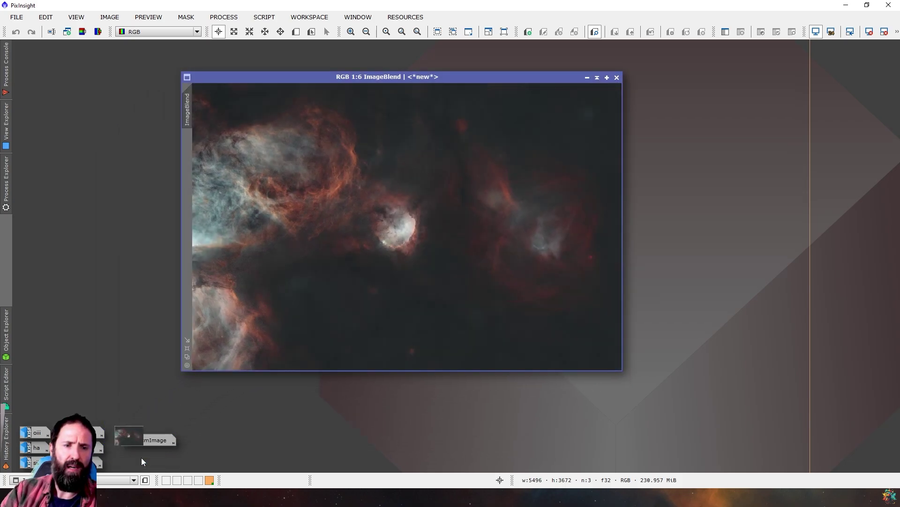
double_click(141, 458)
left_click_drag(520, 74, 787, 50)
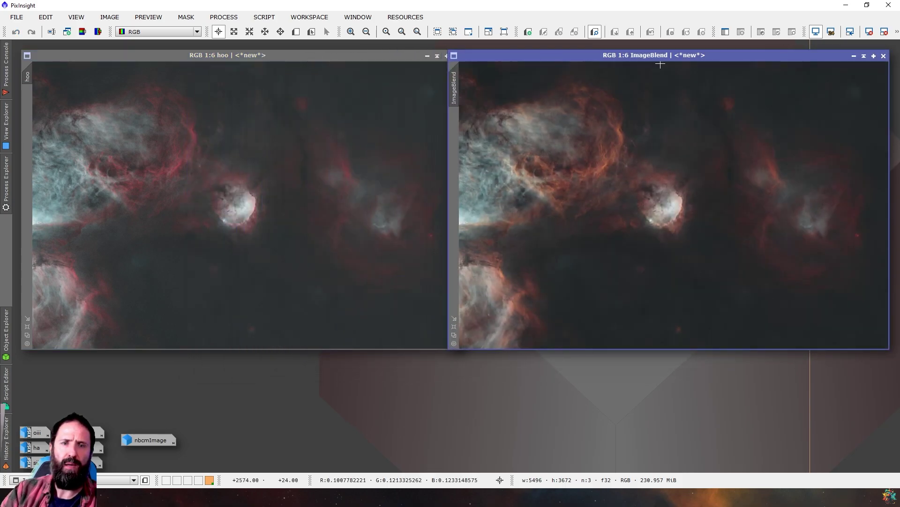
mouse_move(394, 54)
left_mouse_down()
mouse_move(378, 55)
mouse_move(387, 54)
left_mouse_up()
left_click_drag(494, 55, 497, 55)
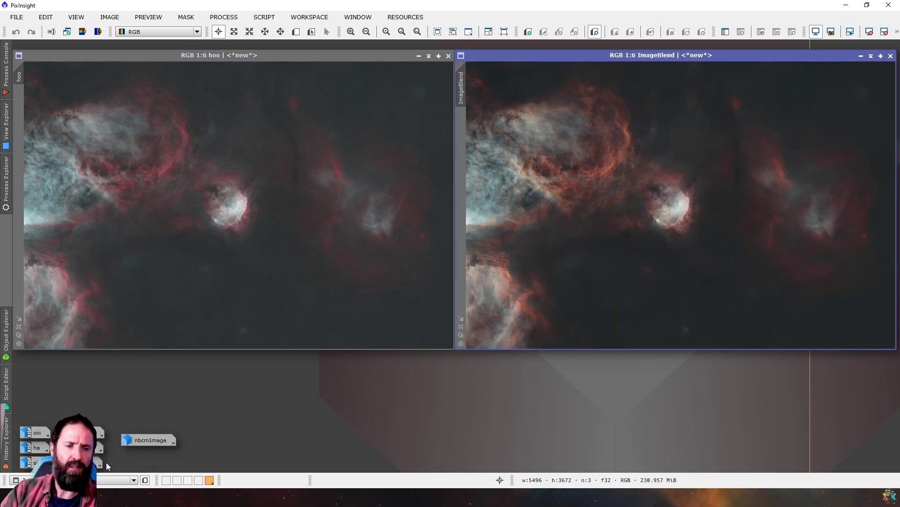
double_click(149, 439)
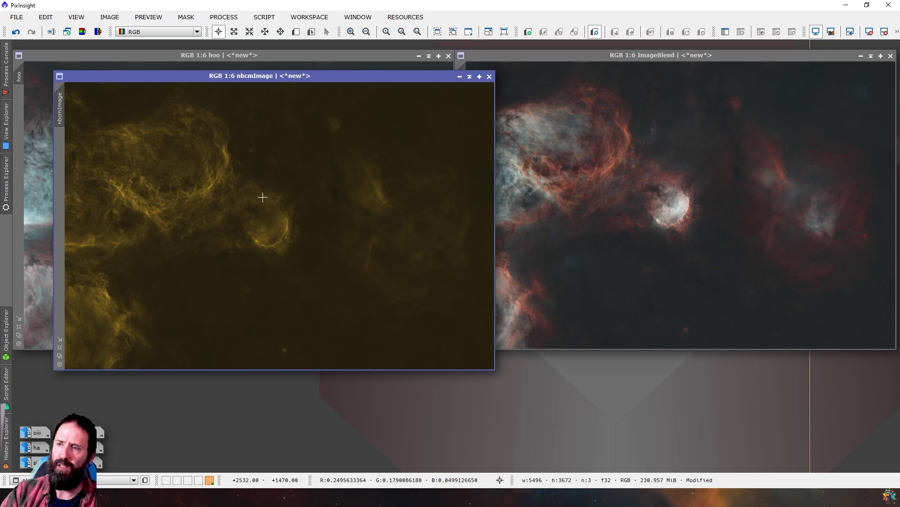
left_click(460, 77)
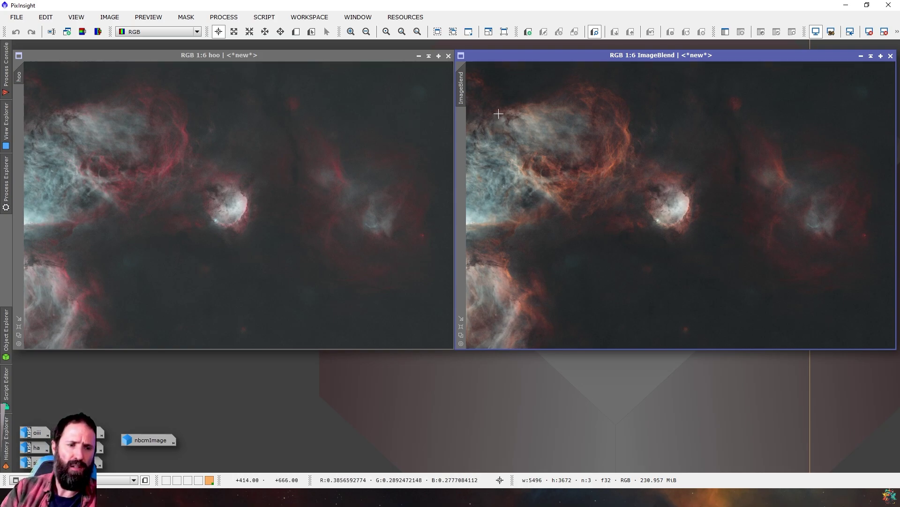
Minimise hoo and launch the SetiAstro NB to RGB Star Combination script
left_click(419, 56)
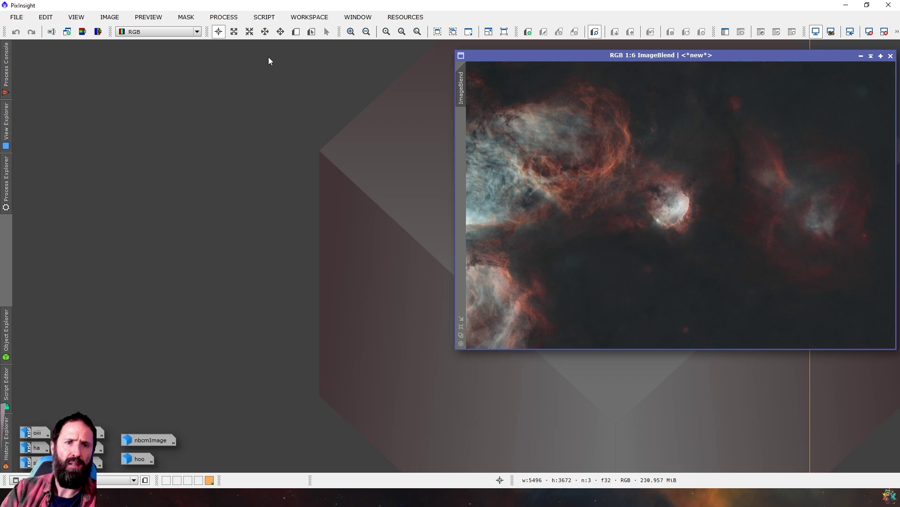
left_click(264, 17)
mouse_move(298, 162)
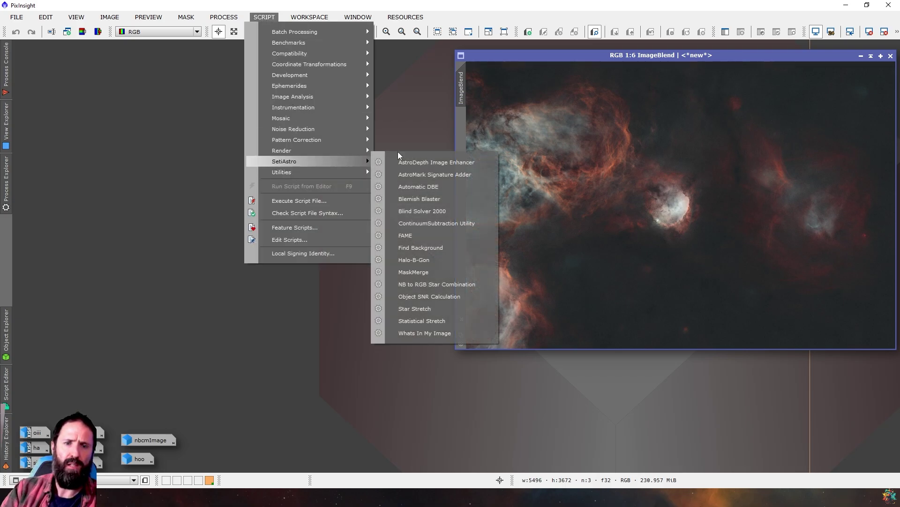
left_click(449, 285)
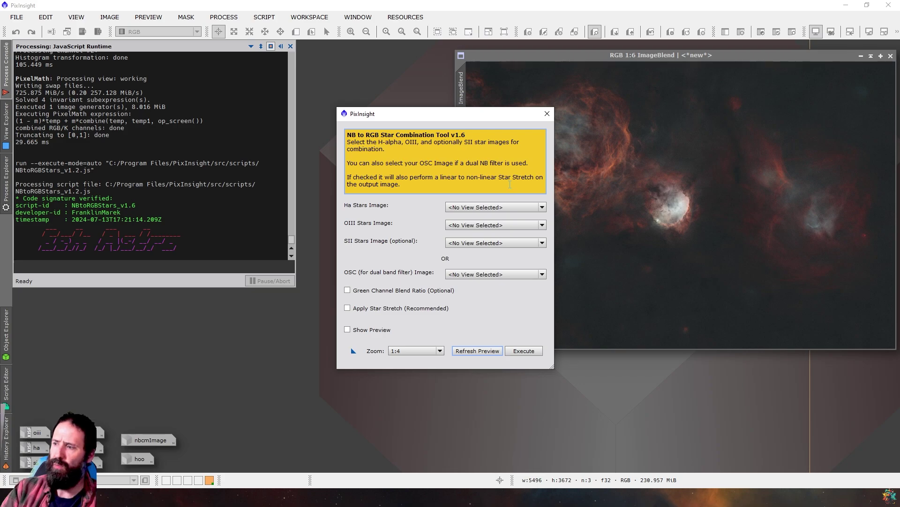
Combine ha_stars, oiii_stars and sii_stars with star stretch factor 1.50 into NBtoRGB_stars
left_click(502, 206)
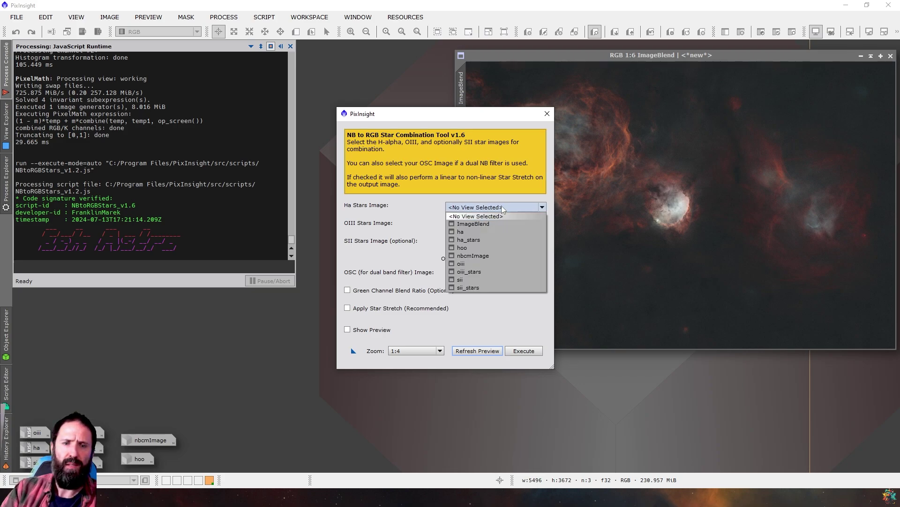
left_click(480, 239)
left_click(482, 226)
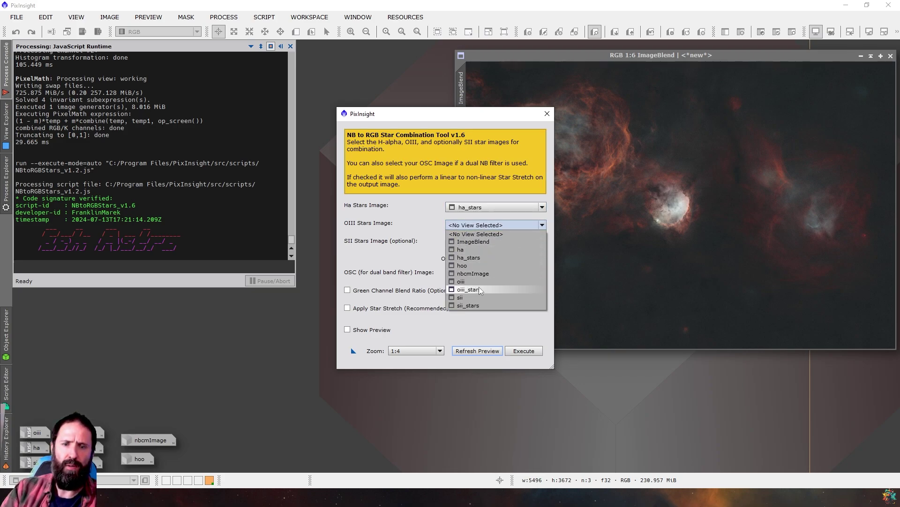
left_click(480, 289)
left_click(477, 243)
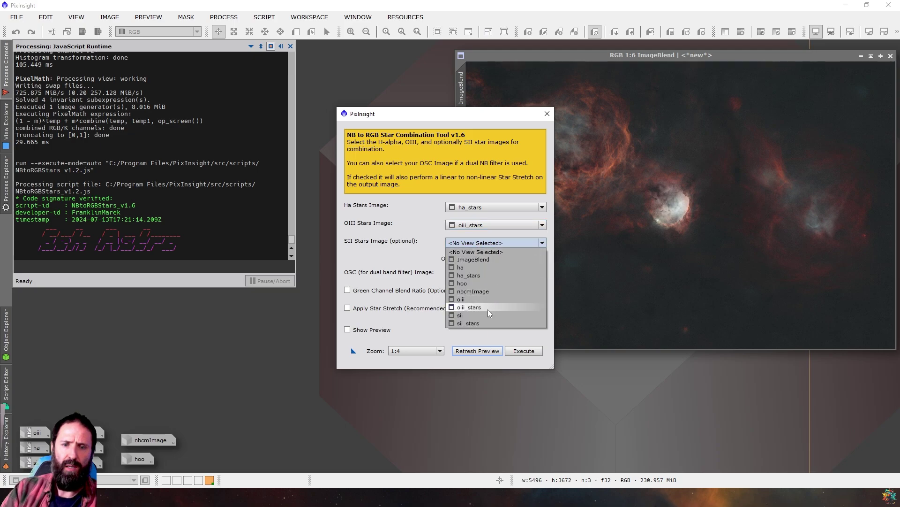
left_click(482, 324)
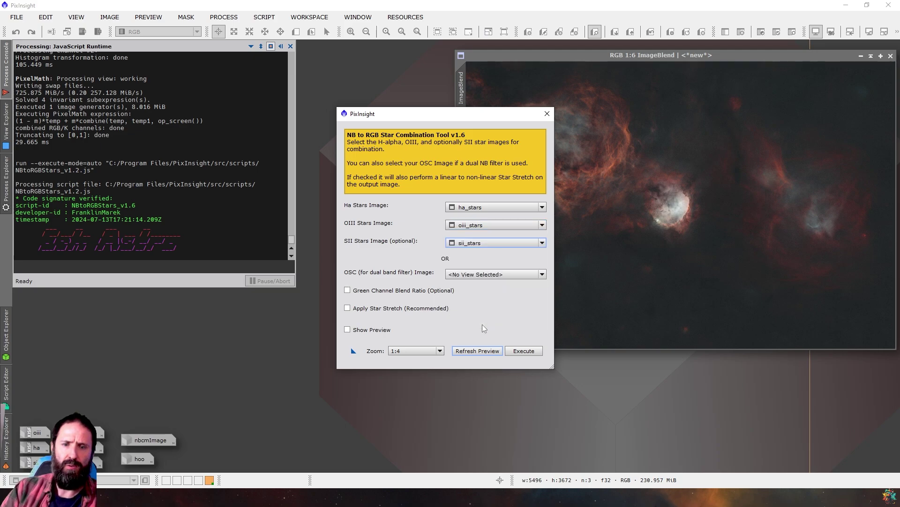
left_click(364, 311)
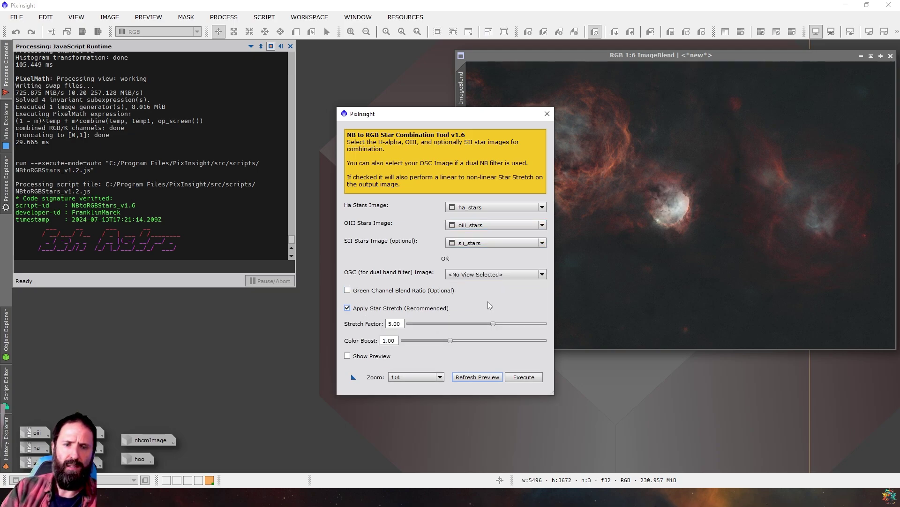
left_click_drag(492, 324, 449, 324)
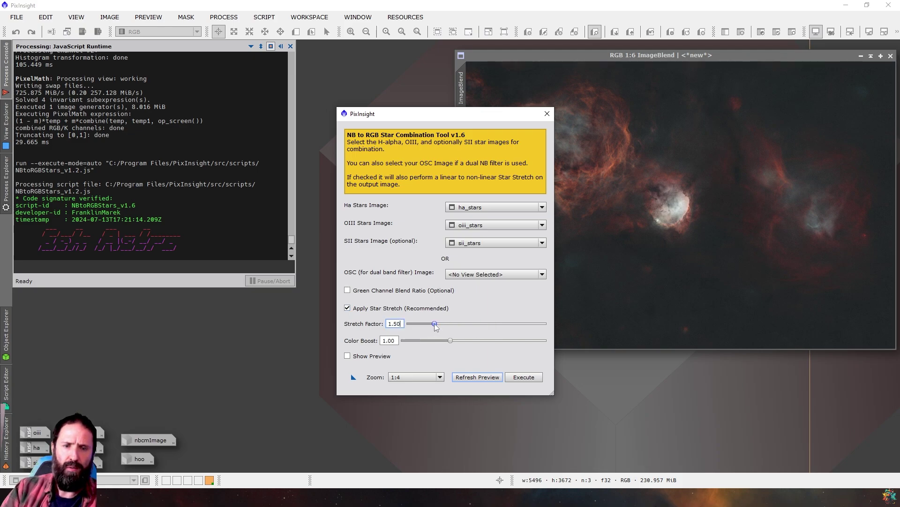
left_click(523, 379)
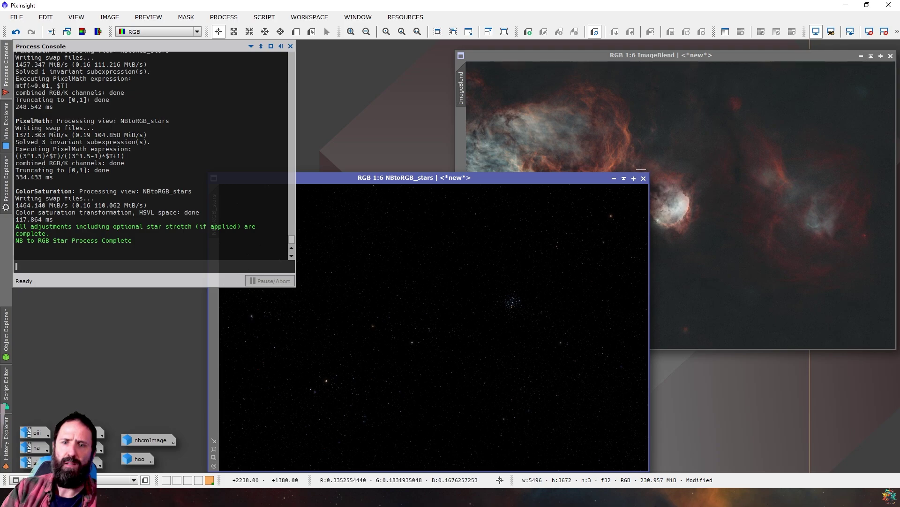
Move NBtoRGB_stars aside and load SMStars.js into the Script Editor
left_click_drag(581, 179, 573, 132)
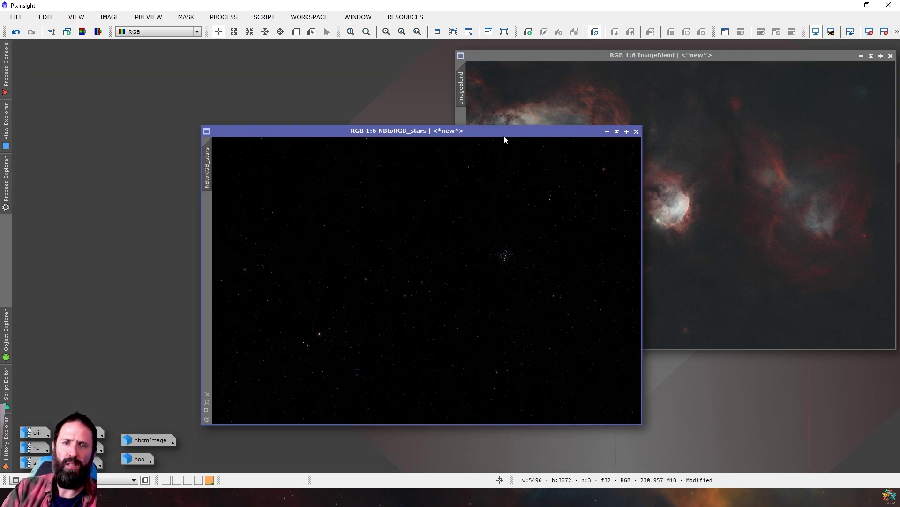
left_click_drag(502, 135, 538, 110)
left_click(11, 397)
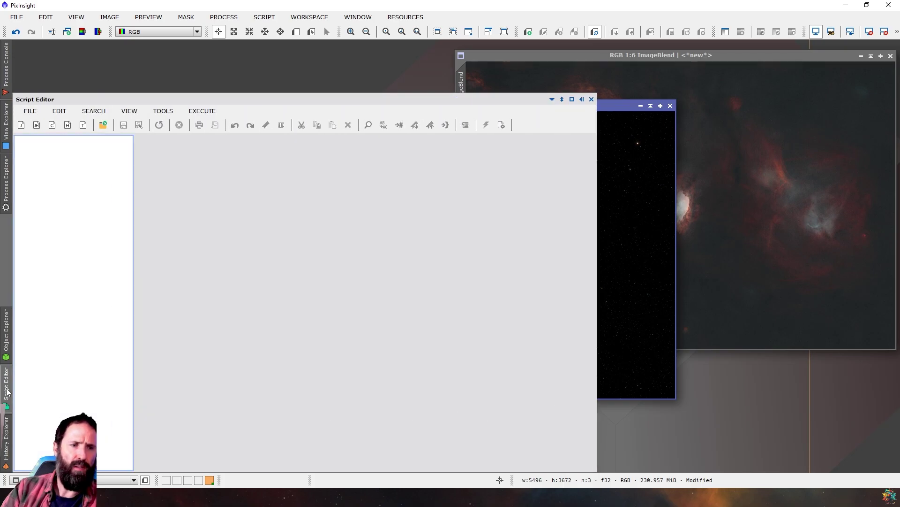
left_click(30, 111)
left_click(45, 137)
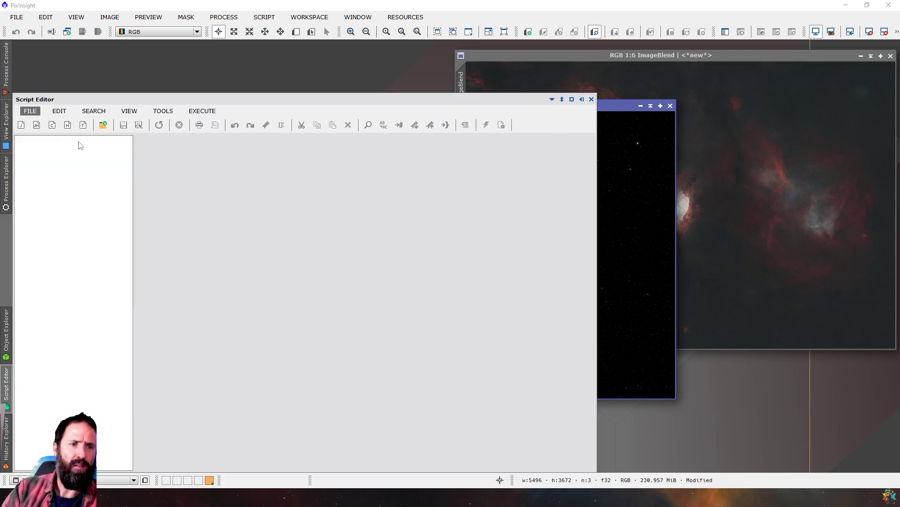
left_click(121, 66)
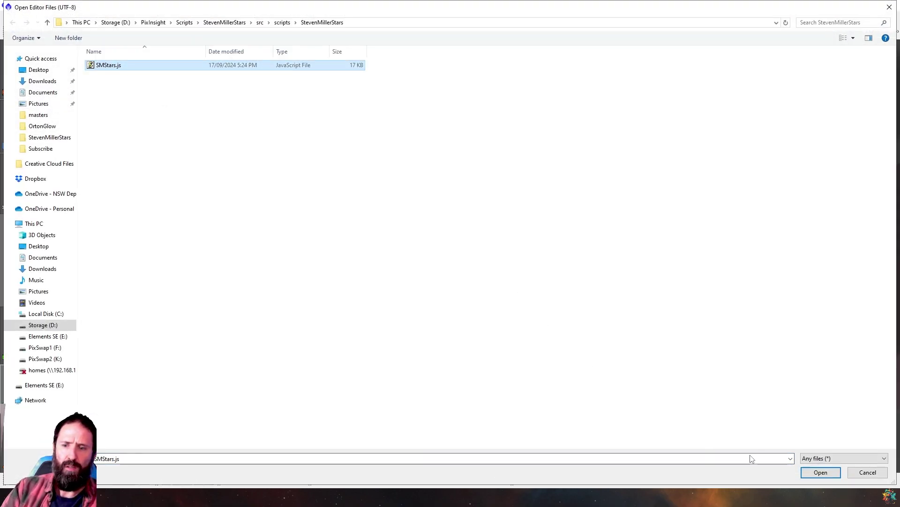
left_click(821, 471)
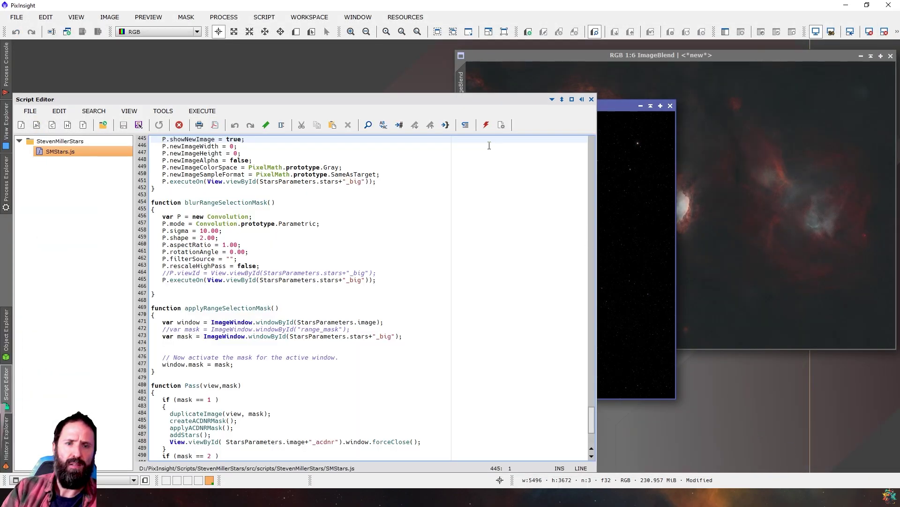
Run SMStars.js with ImageBlend as the image and NBtoRGB_stars as the stars
left_click(486, 126)
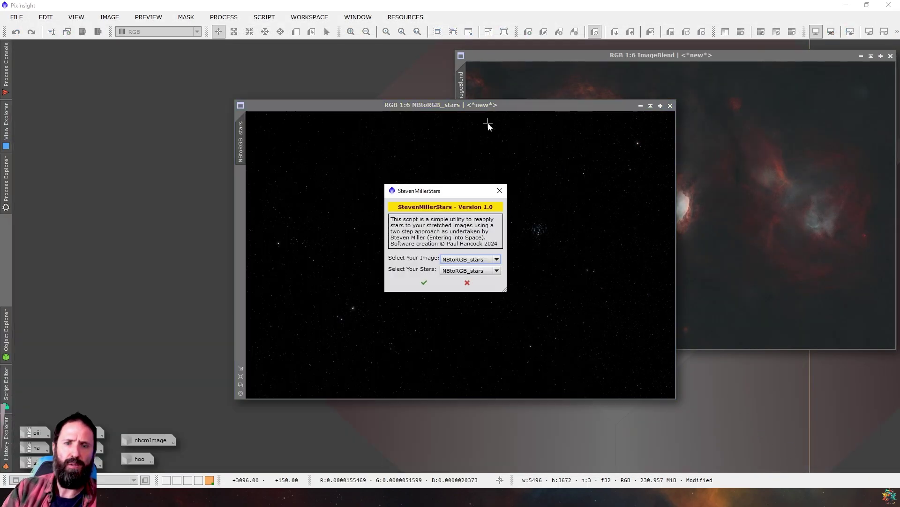
left_click(469, 260)
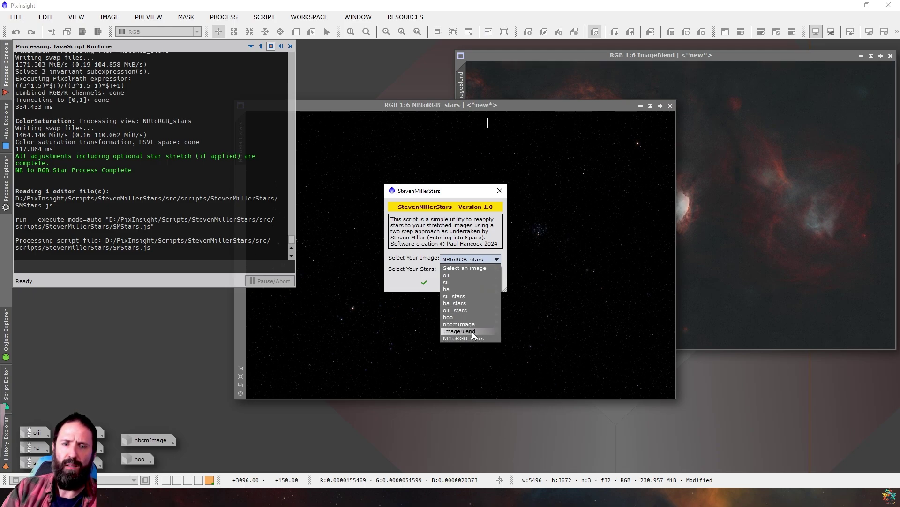
left_click(472, 331)
left_click(469, 270)
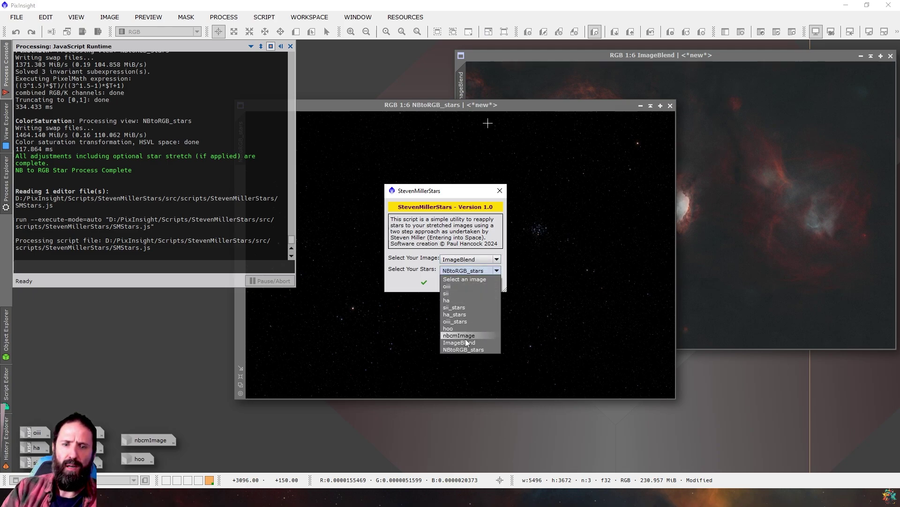
left_click(475, 351)
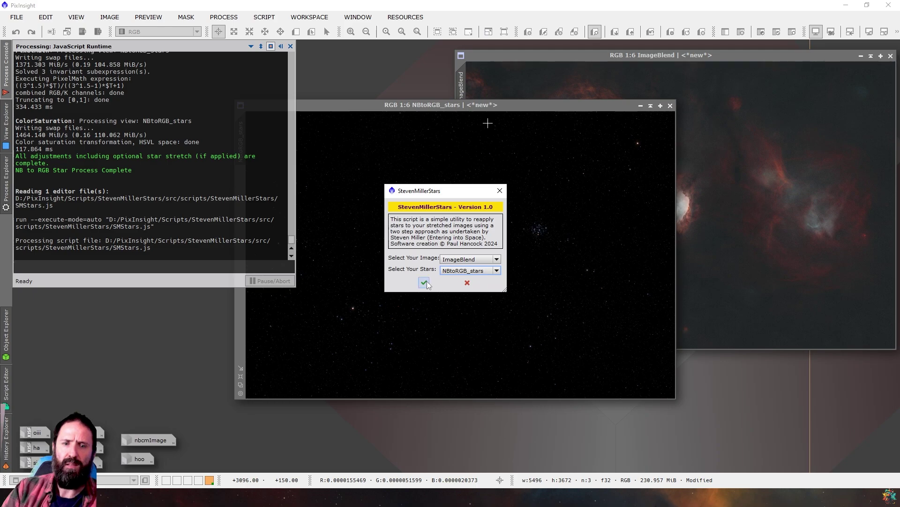
left_click(427, 282)
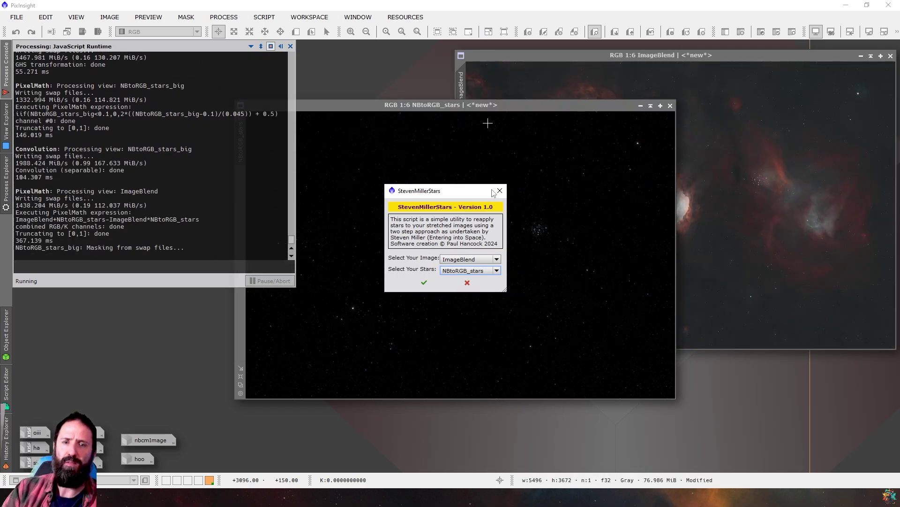
Minimise NBtoRGB_stars, move ImageBlend left, and undo the added stars on ImageBlend
left_click(641, 105)
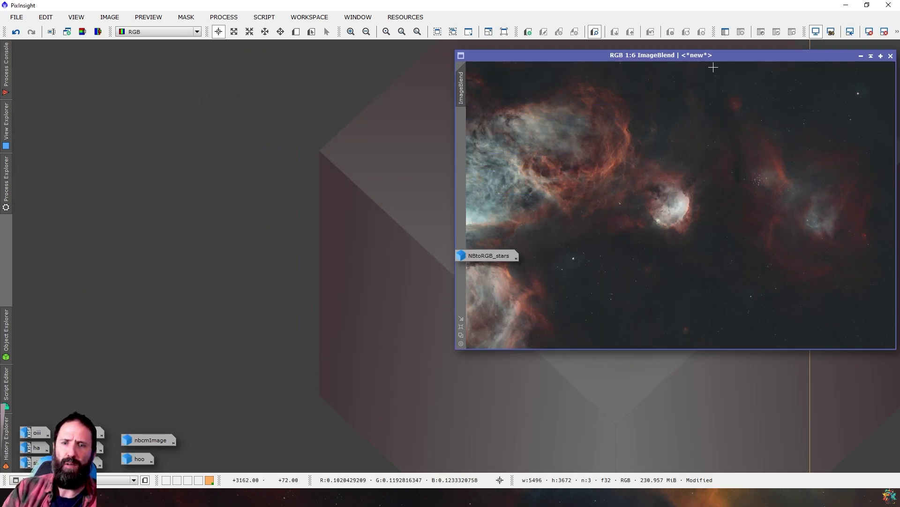
left_click_drag(495, 254, 248, 442)
left_click_drag(678, 56, 334, 82)
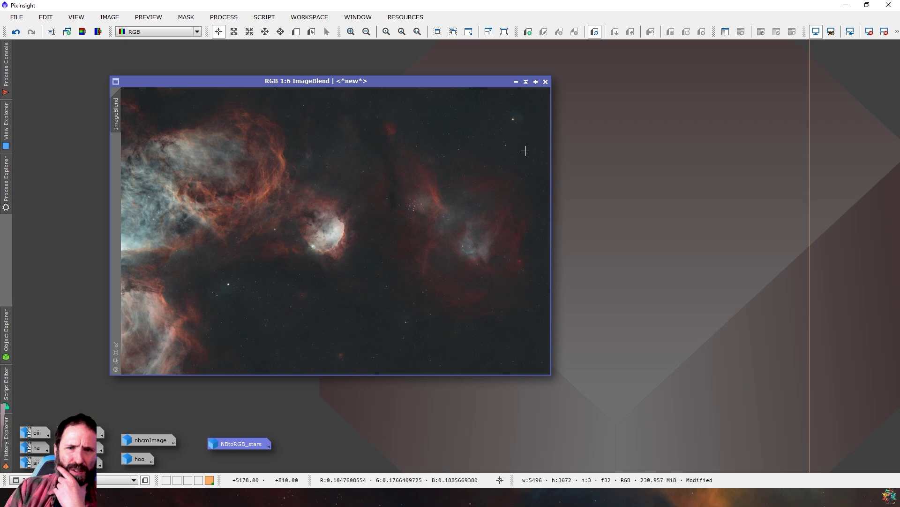
left_click(17, 33)
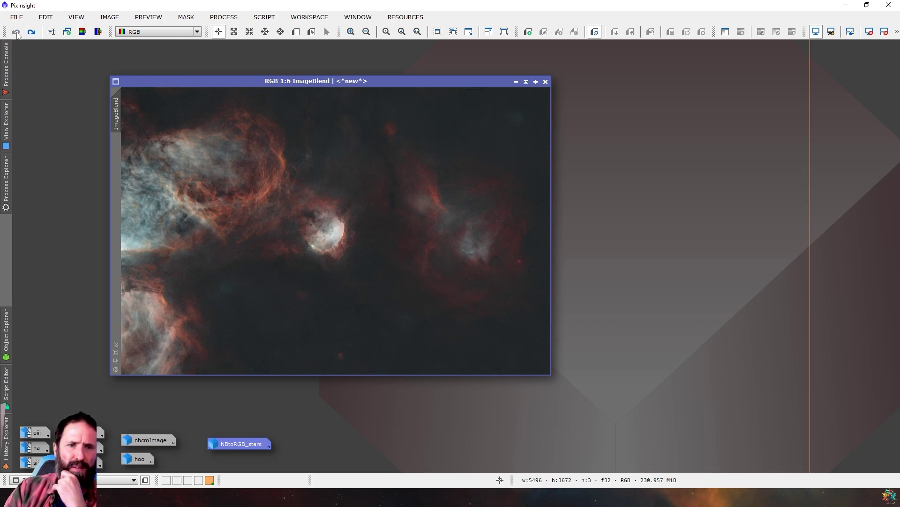
Restore NBtoRGB_stars and step its history back to the brighter stars version
double_click(241, 441)
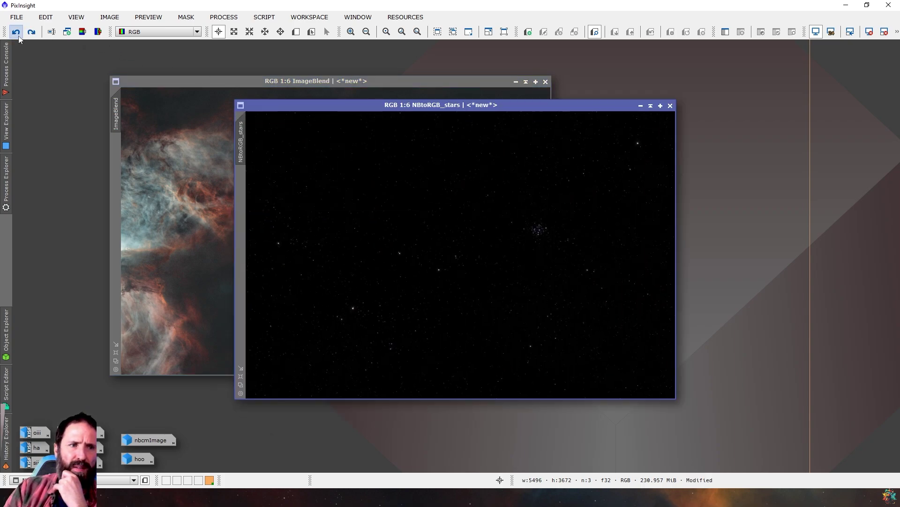
left_click(19, 37)
left_click(15, 34)
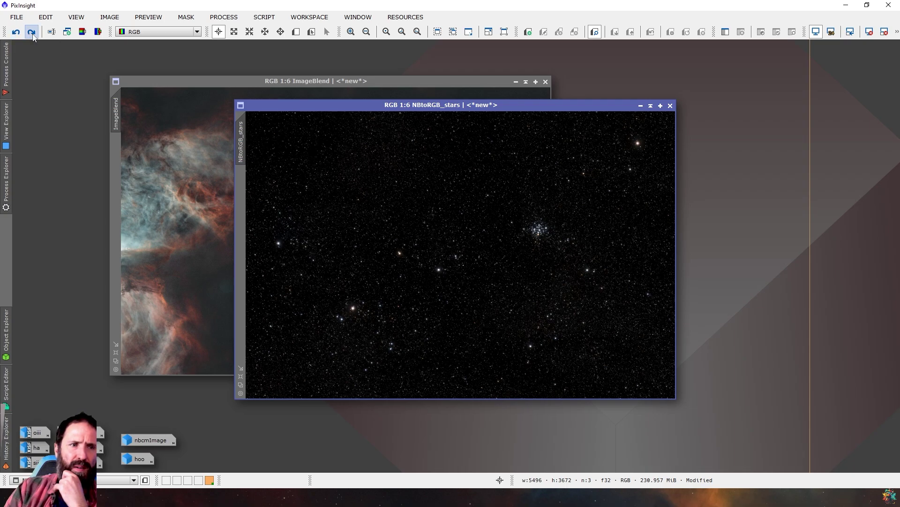
left_click(32, 36)
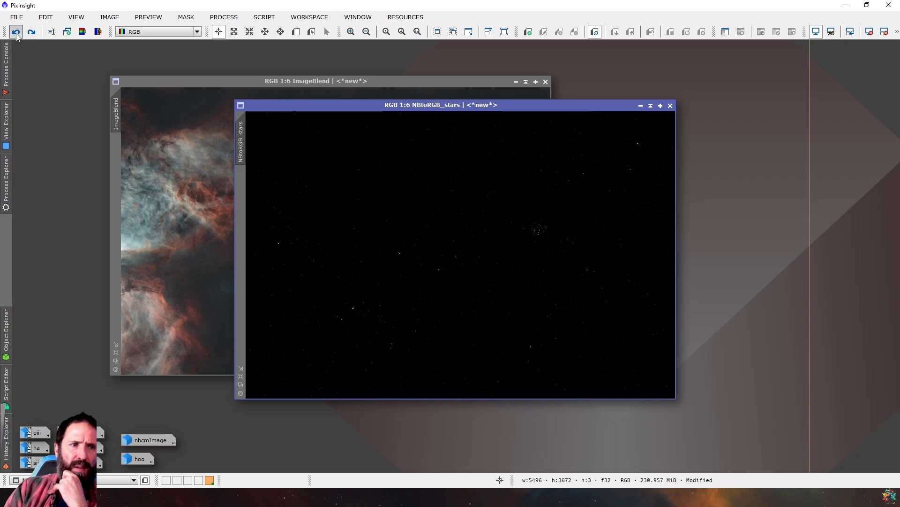
left_click(16, 32)
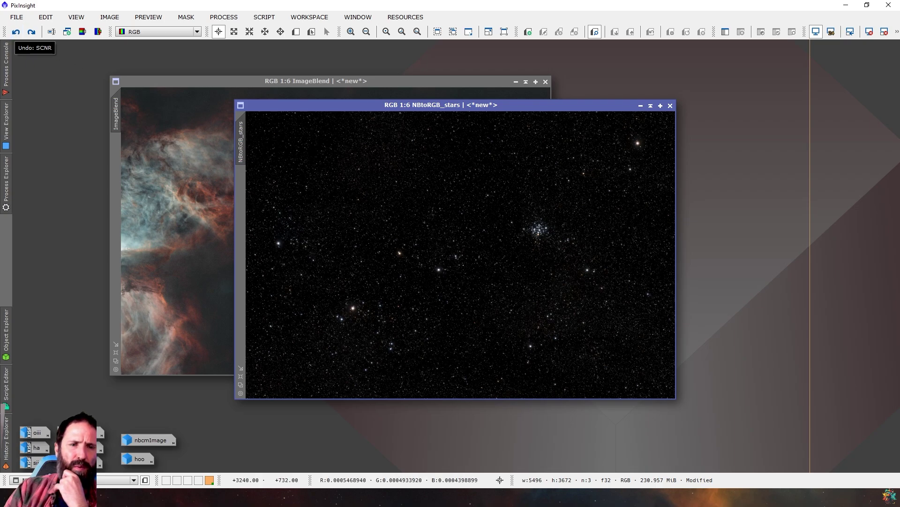
Minimise NBtoRGB_stars and rerun SMStars.js to add NBtoRGB_stars into ImageBlend
left_click(640, 106)
left_click(3, 382)
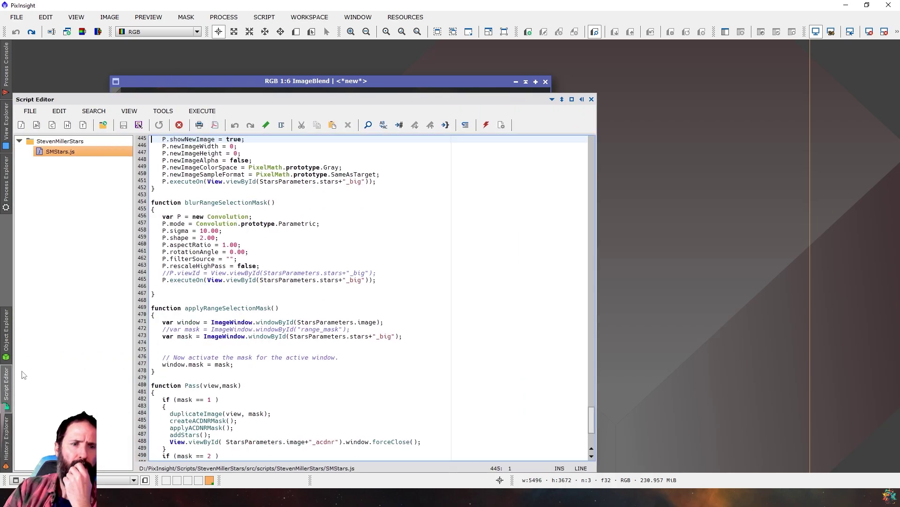
left_click(486, 126)
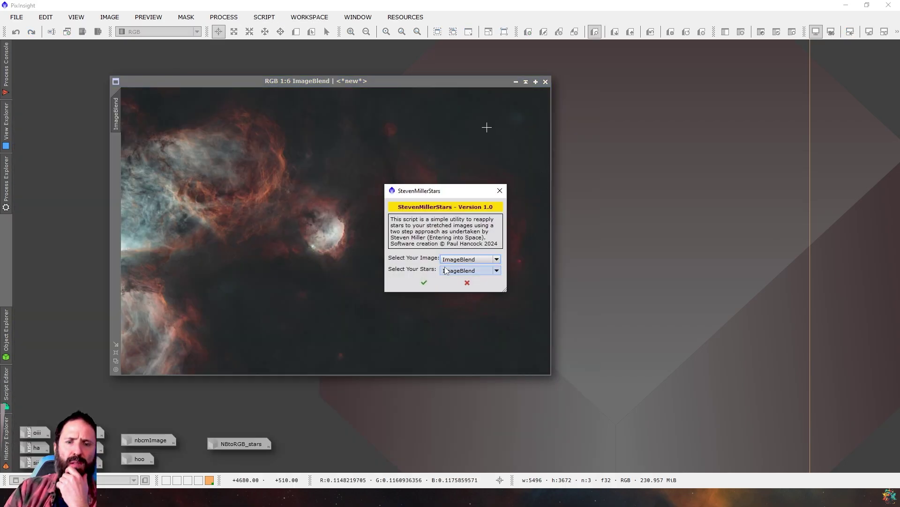
left_click(469, 259)
left_click(472, 331)
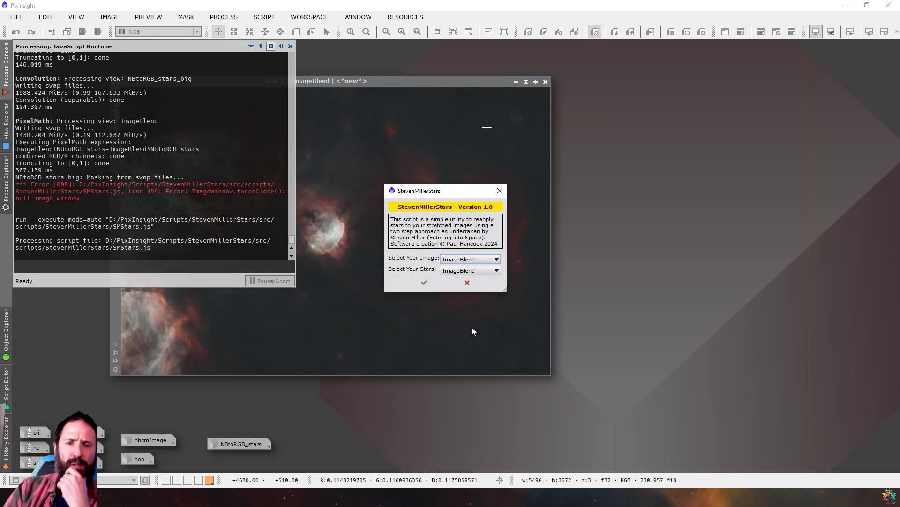
left_click(469, 270)
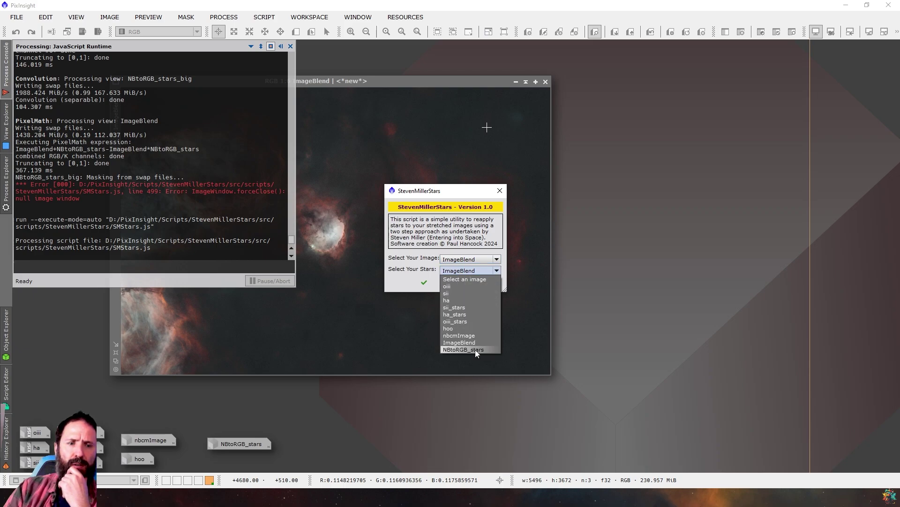
left_click(476, 349)
left_click(424, 283)
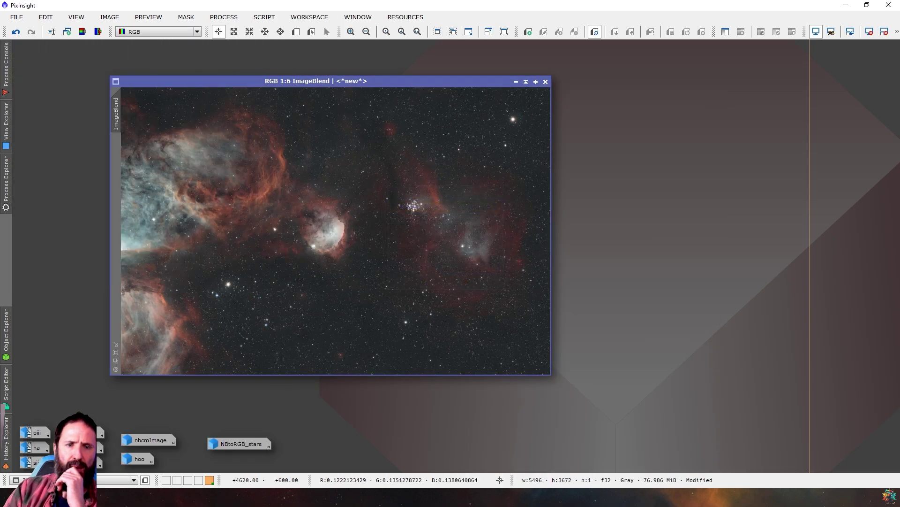
left_click_drag(489, 83, 619, 69)
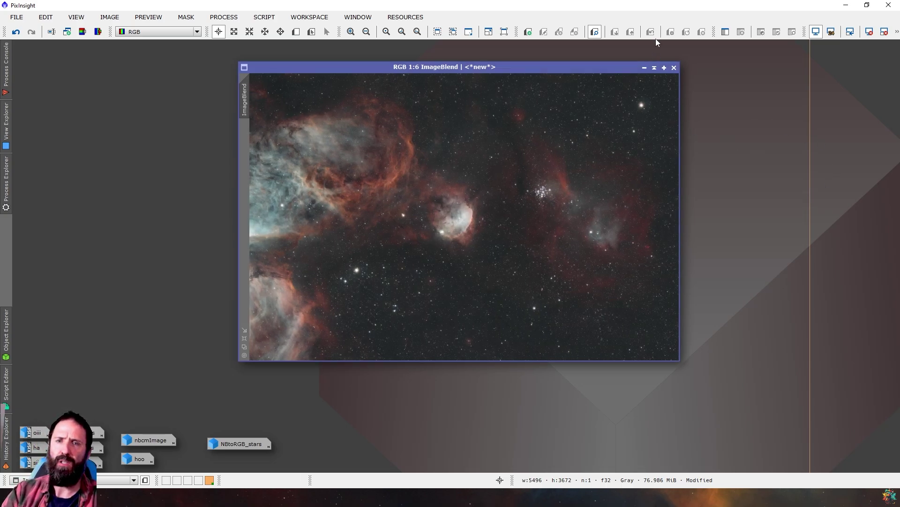
left_click(437, 33)
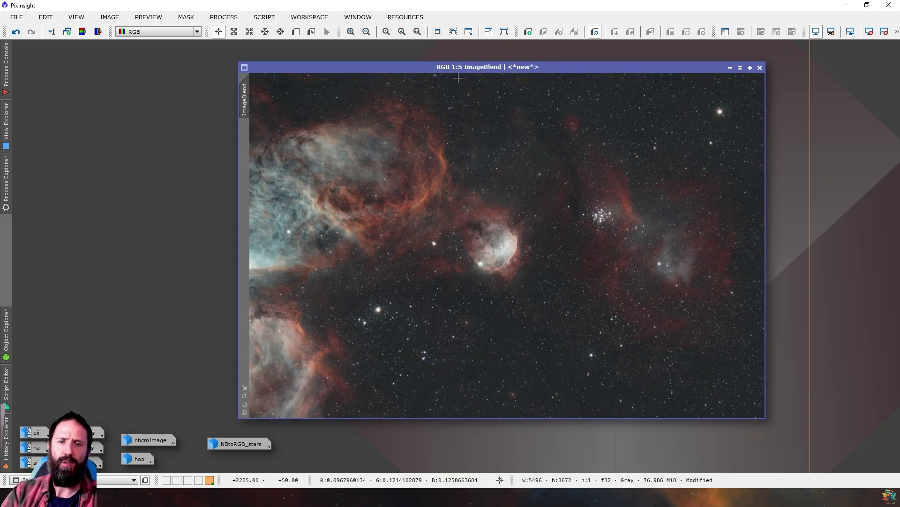
left_click_drag(477, 71, 351, 60)
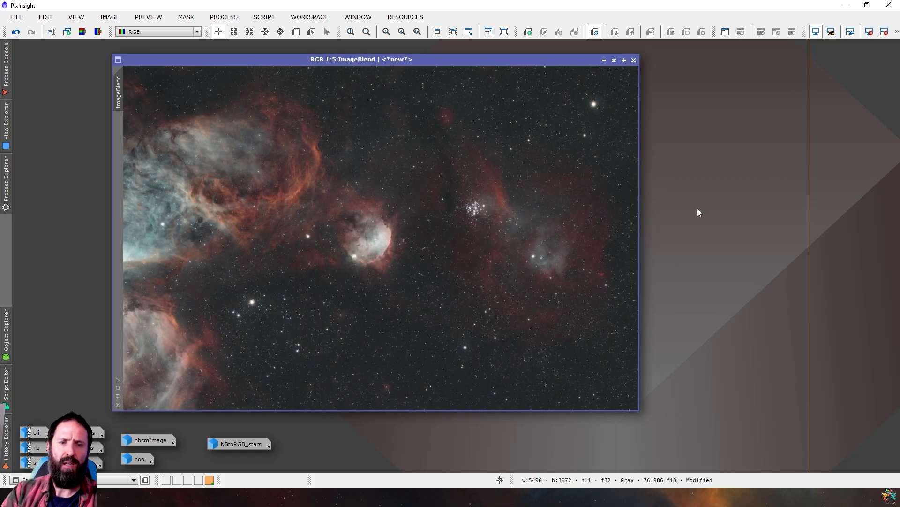